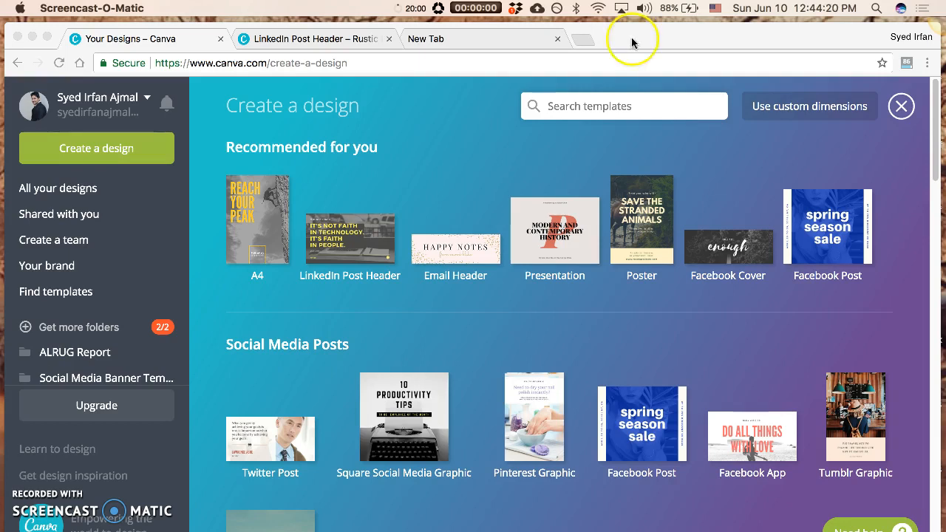
pyautogui.click(102, 143)
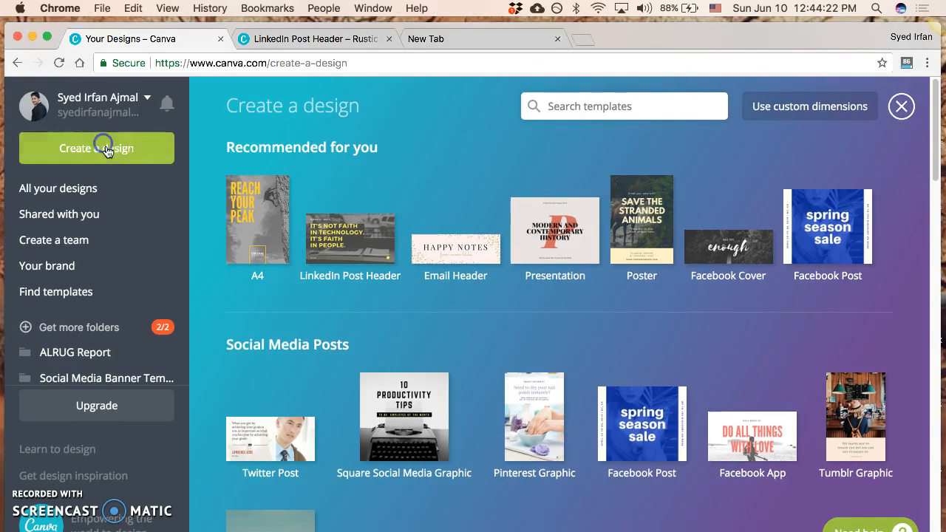
pyautogui.click(112, 154)
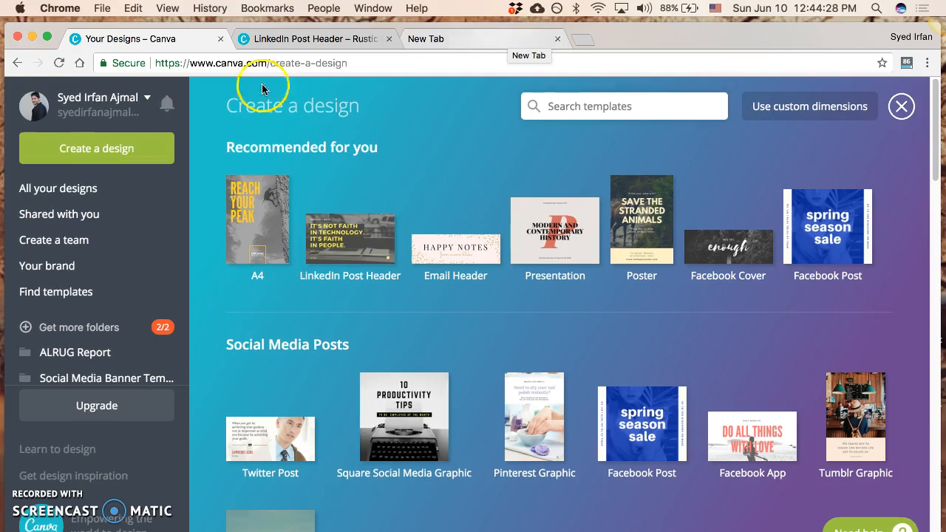
pyautogui.click(117, 151)
pyautogui.click(119, 149)
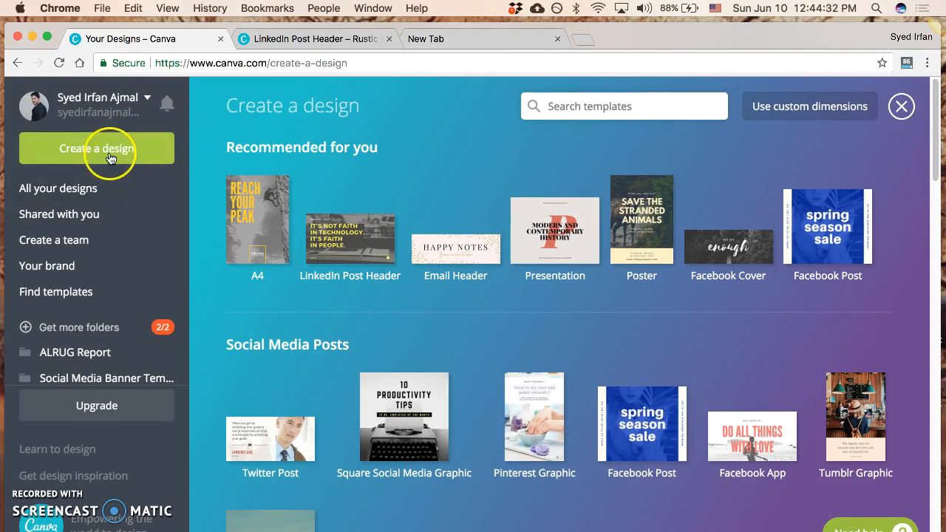
pyautogui.click(104, 151)
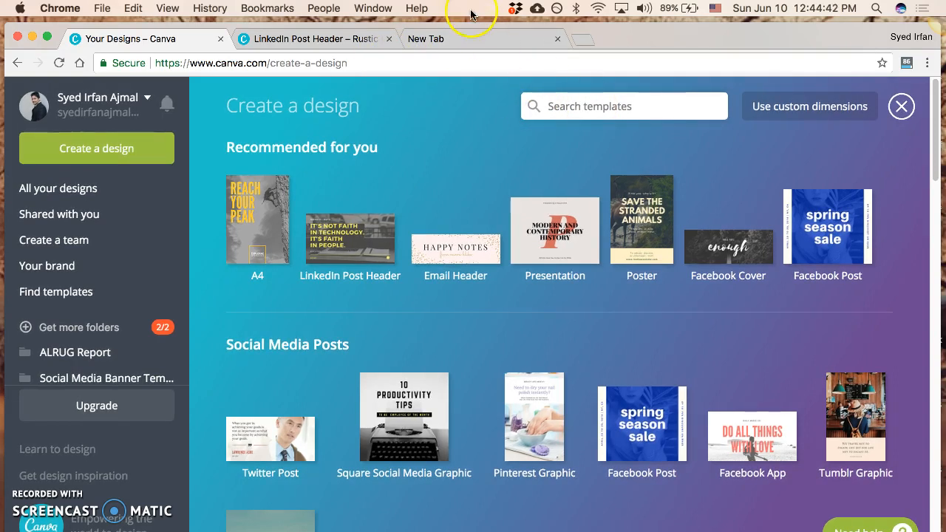
# Step: Open linkedin.com in the empty browser tab
pyautogui.click(485, 44)
pyautogui.write('linkedin.com')
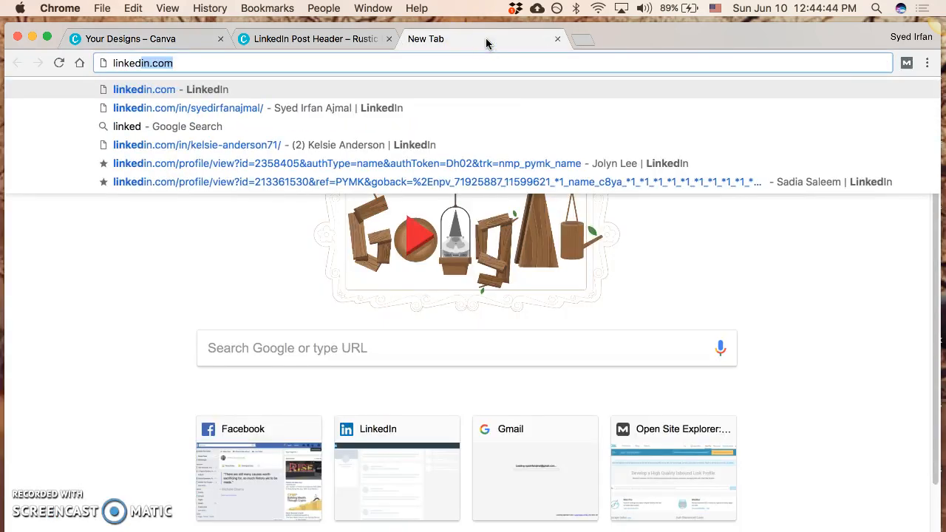
pyautogui.press('Return')
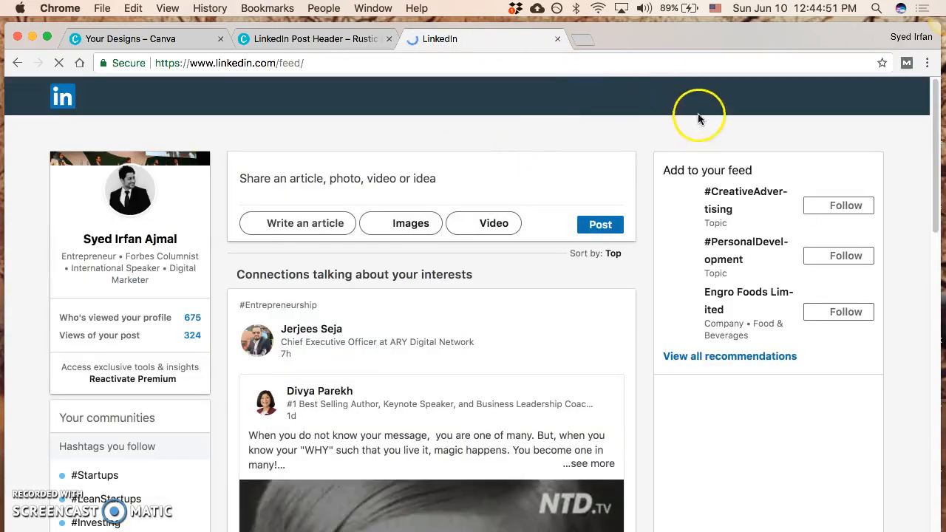
# Step: Open your own LinkedIn profile page and look over its cover banner and sections
pyautogui.click(719, 108)
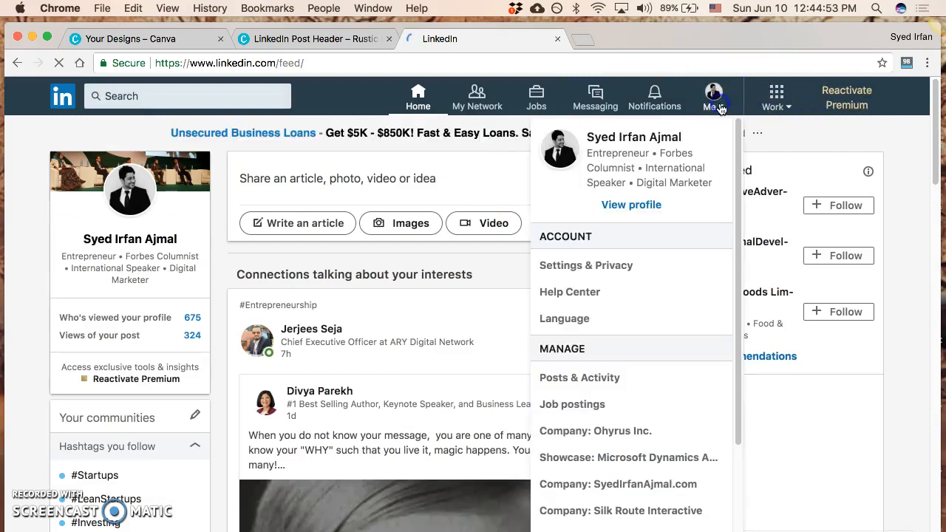
pyautogui.click(648, 205)
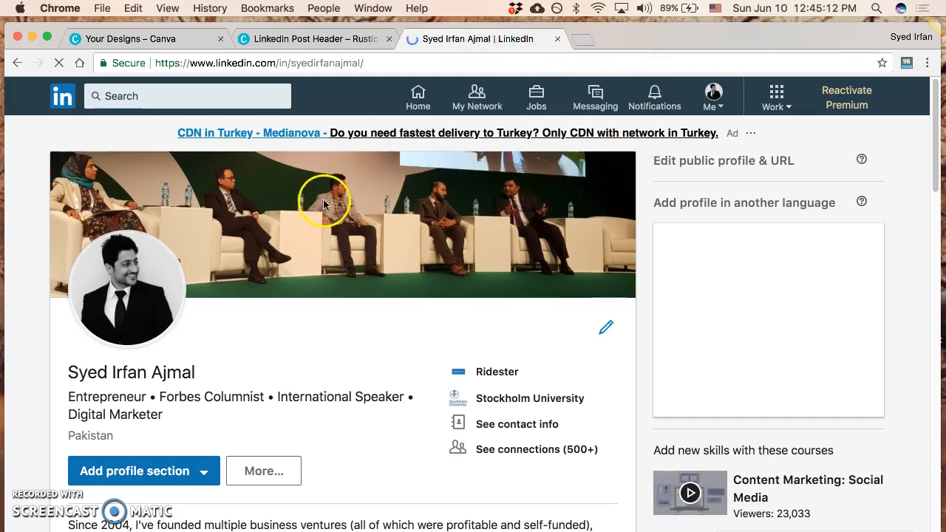
pyautogui.scroll(-10, 363, 211)
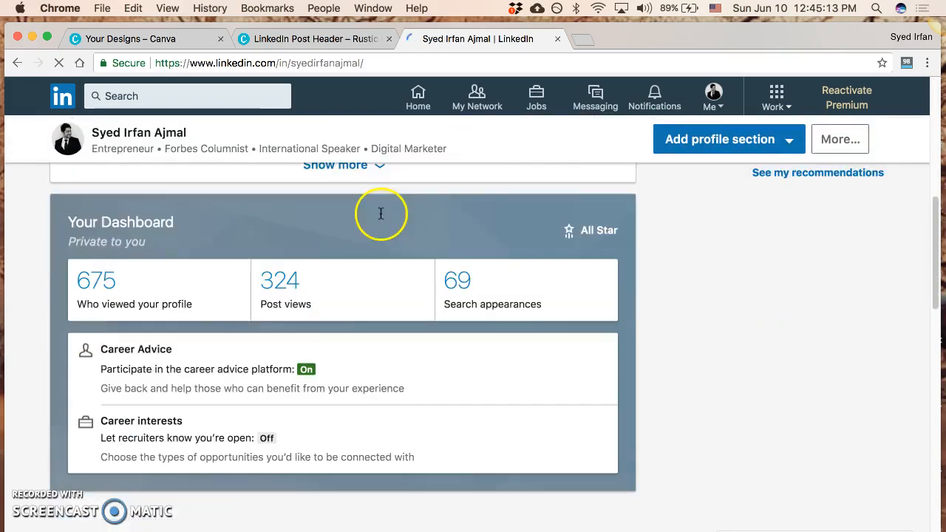
pyautogui.scroll(-12, 397, 225)
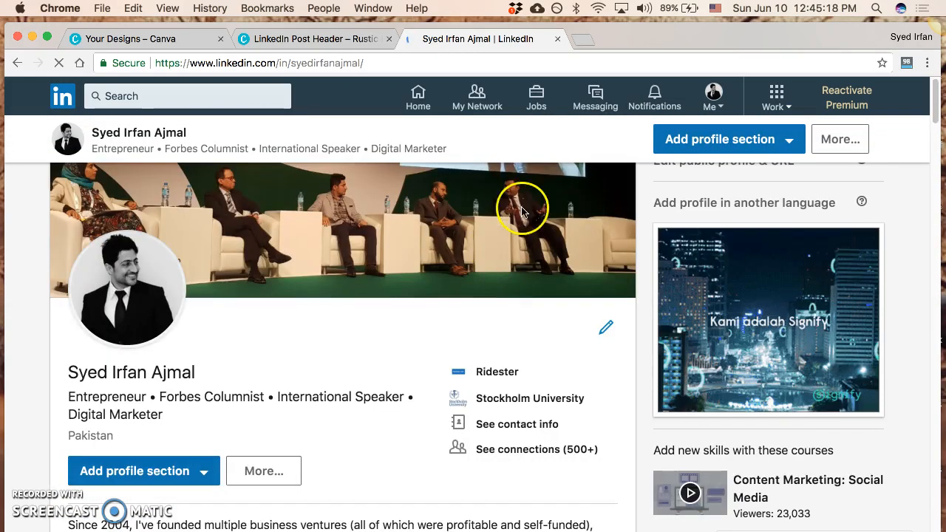
# Step: Draft a post on the LinkedIn home feed reading "Check out this recent episode of my podcast:" and start adding an image
pyautogui.click(419, 115)
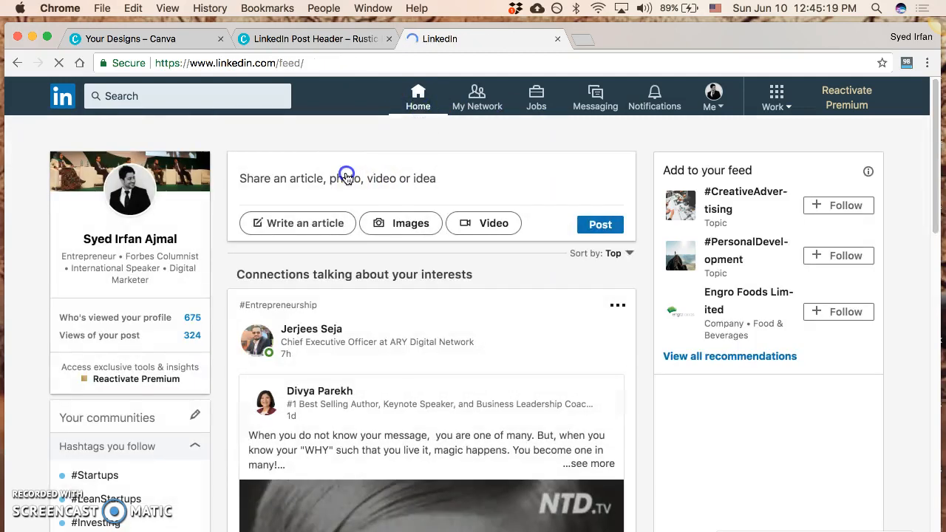
pyautogui.click(311, 193)
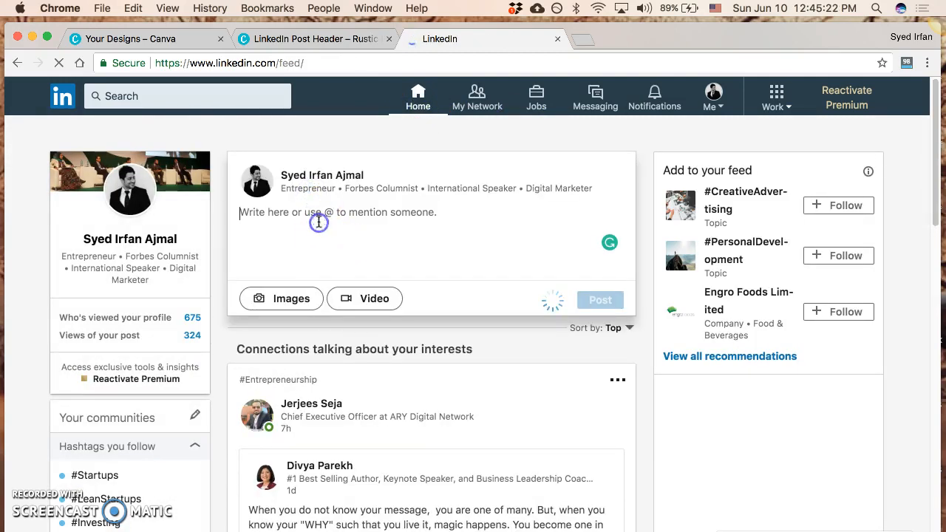
pyautogui.write('Check out this rece')
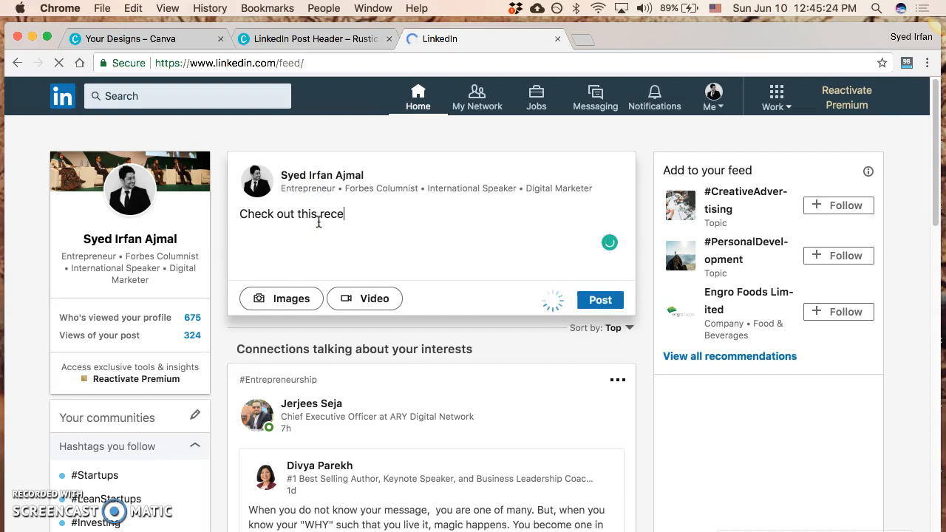
pyautogui.write('nt episode of ')
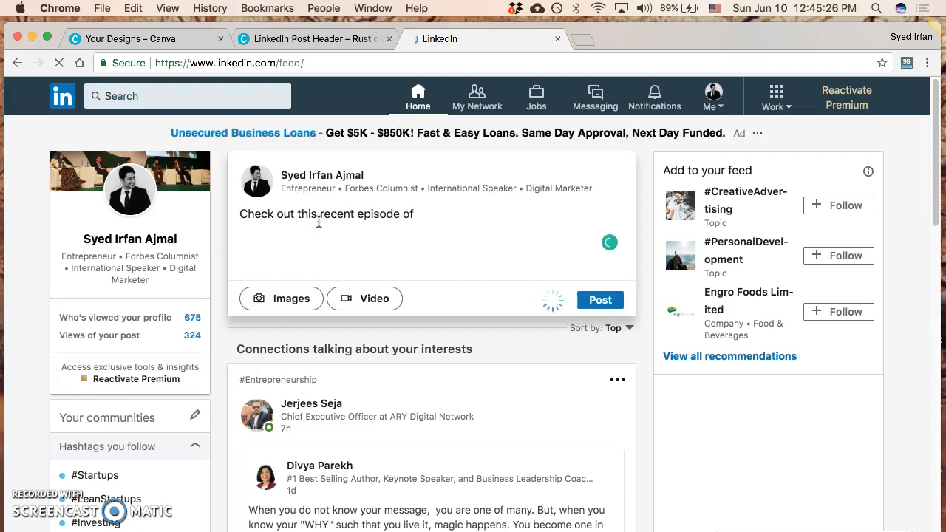
pyautogui.write('my podcast:')
pyautogui.click(284, 320)
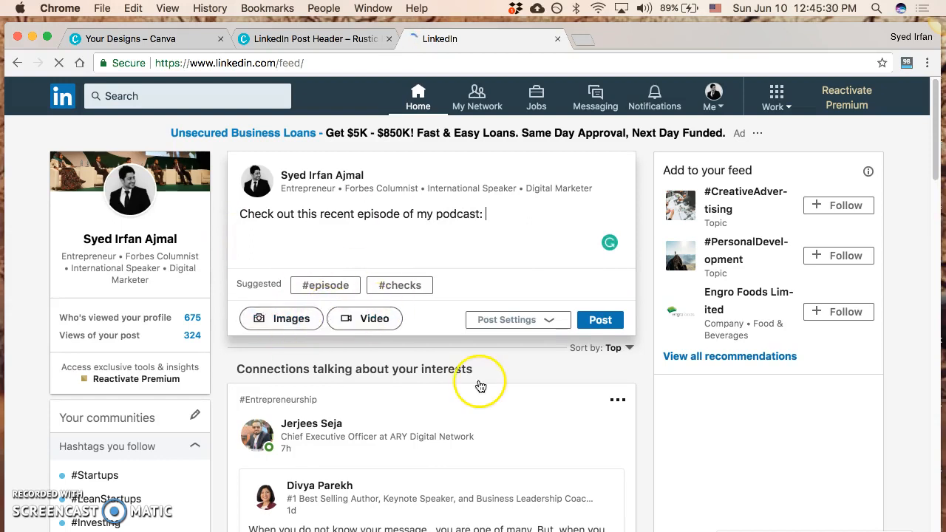
# Step: Look through the LinkedIn home feed to examine how images appear in other people's posts
pyautogui.scroll(-5, 496, 250)
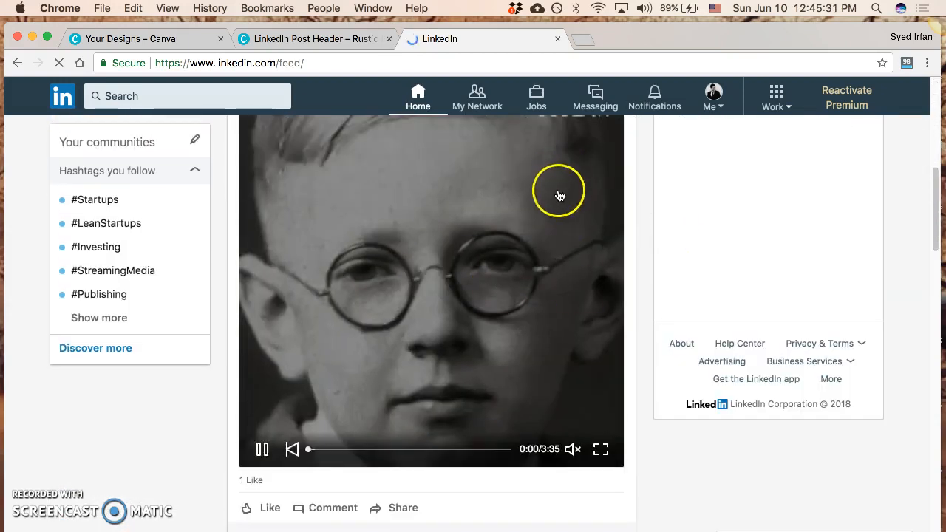
pyautogui.scroll(-7, 561, 189)
pyautogui.scroll(-3, 586, 212)
pyautogui.scroll(-10, 592, 214)
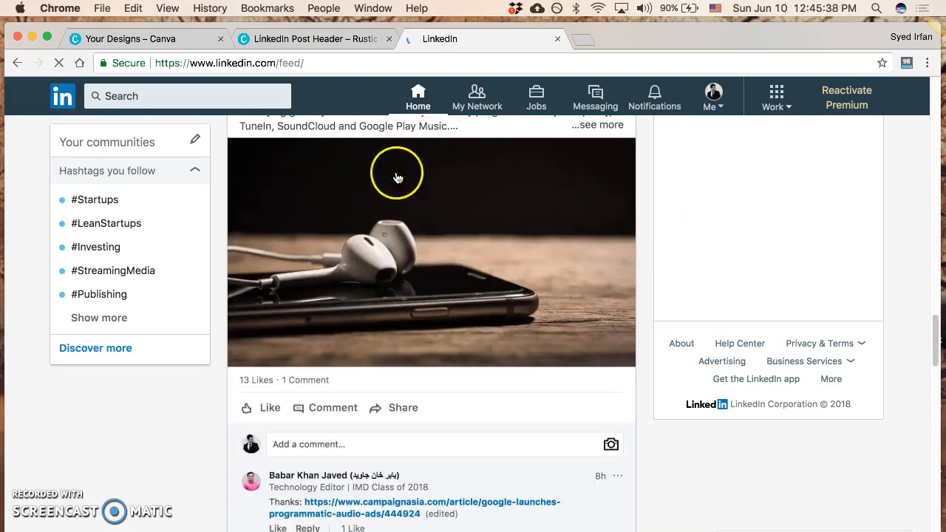
pyautogui.scroll(5, 590, 270)
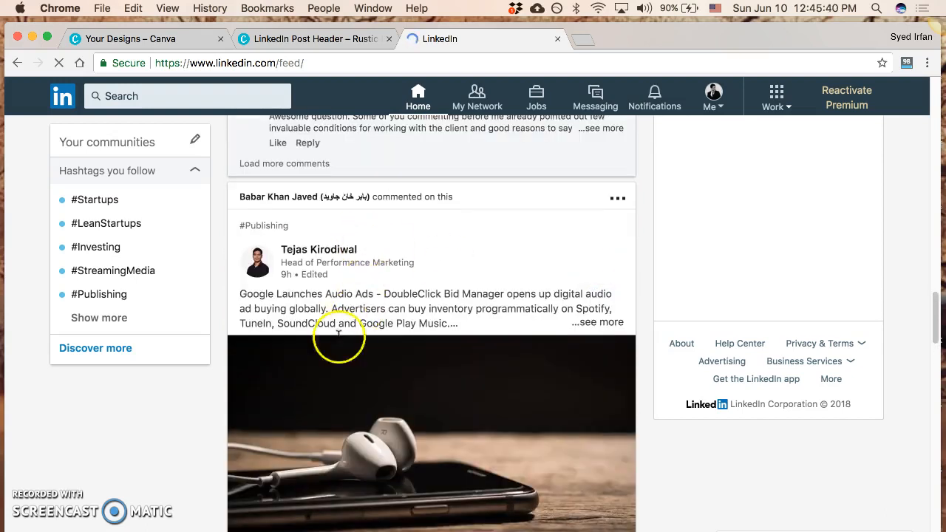
pyautogui.scroll(-3, 418, 328)
# Step: Switch to Canva's design creation page and search the templates for "linkedin post"
pyautogui.click(291, 42)
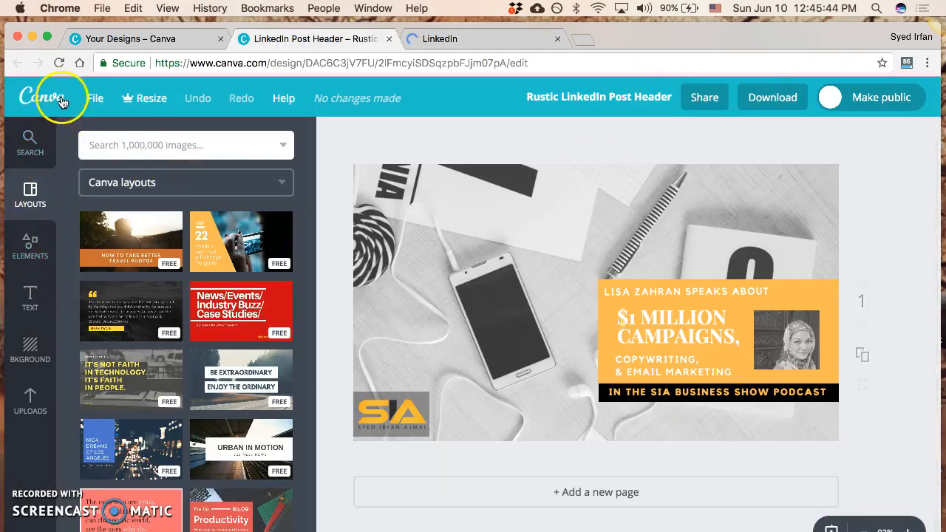
pyautogui.click(20, 155)
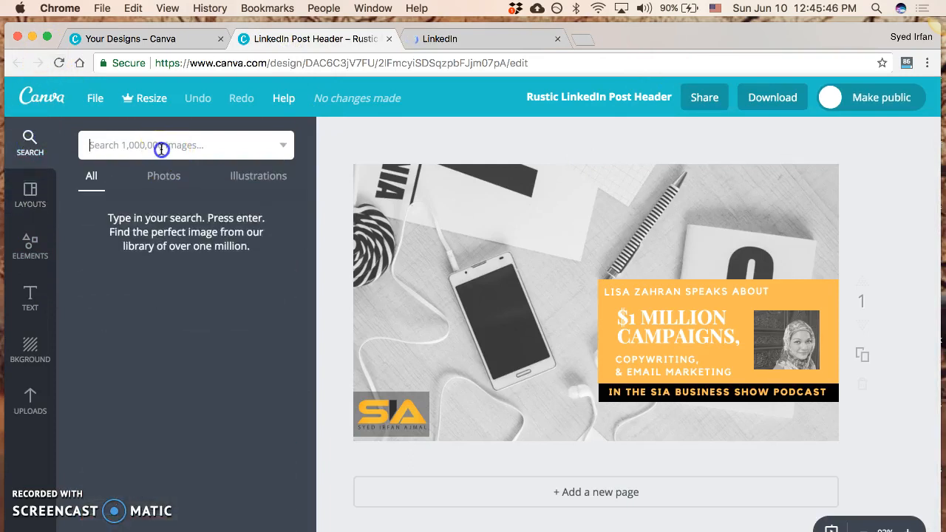
pyautogui.click(174, 42)
pyautogui.click(581, 106)
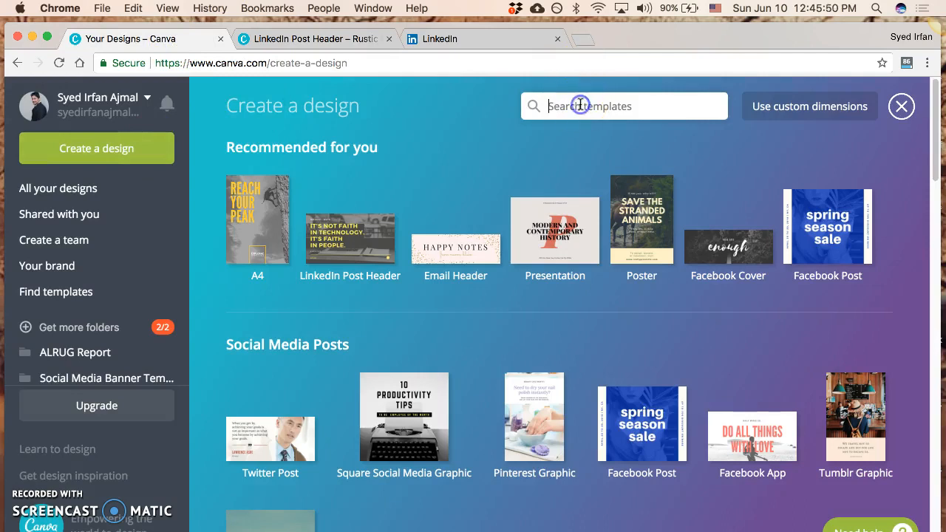
pyautogui.write('linked')
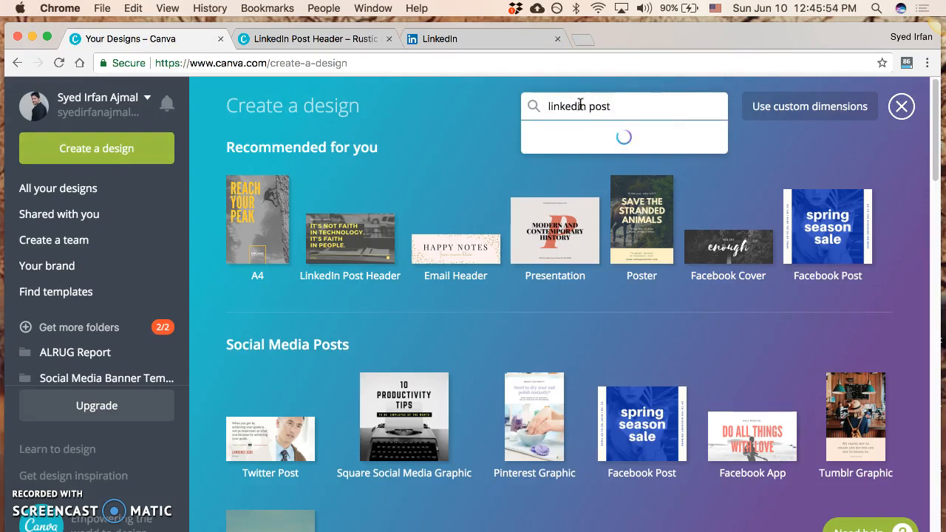
pyautogui.write('in post')
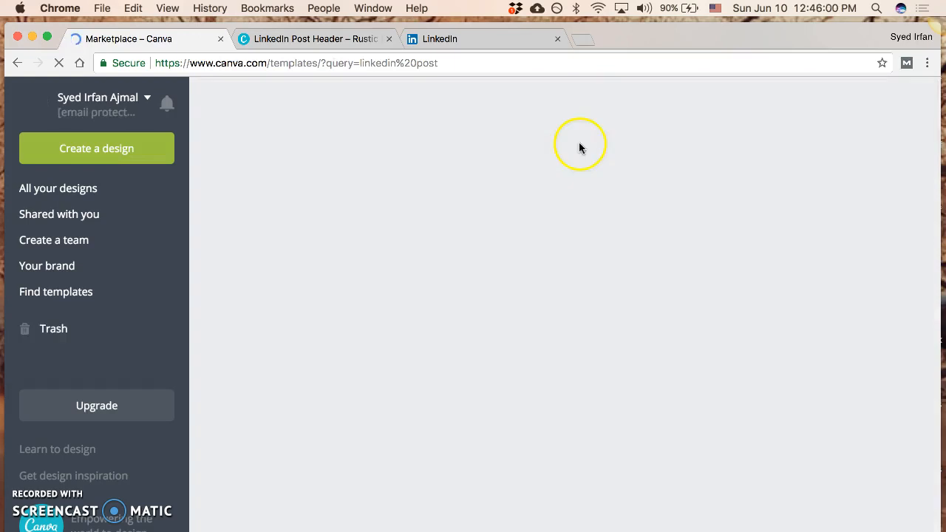
pyautogui.scroll(-1, 671, 258)
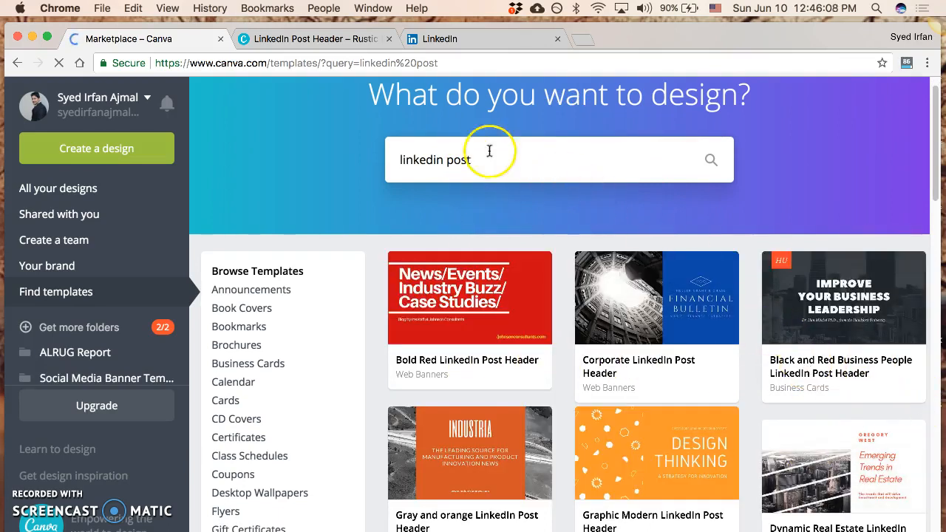
# Step: Search the templates for "linkedin cover" and return to the "linkedin post" results
pyautogui.write('cover')
pyautogui.press('Return')
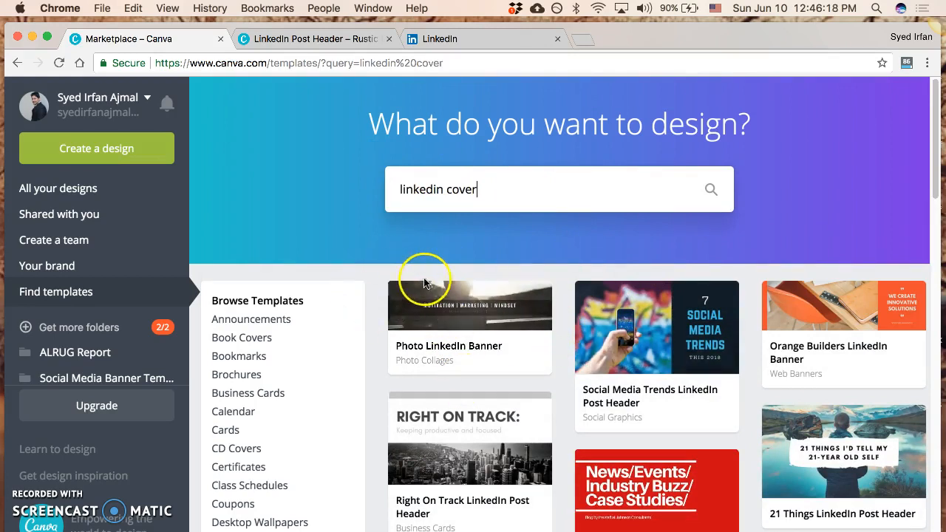
pyautogui.moveTo(494, 323)
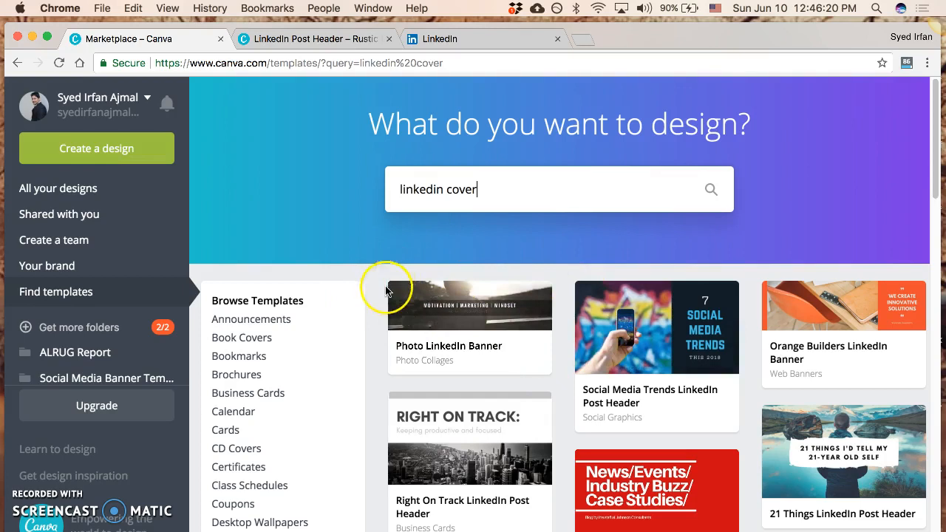
pyautogui.click(17, 63)
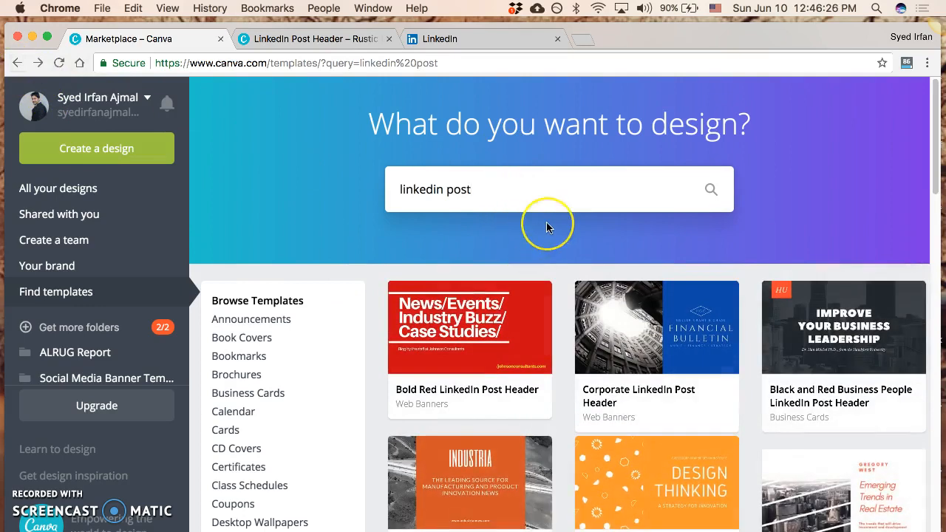
# Step: Browse the "linkedin post" template results to examine the available post header designs
pyautogui.scroll(-1, 645, 280)
pyautogui.scroll(-5, 645, 279)
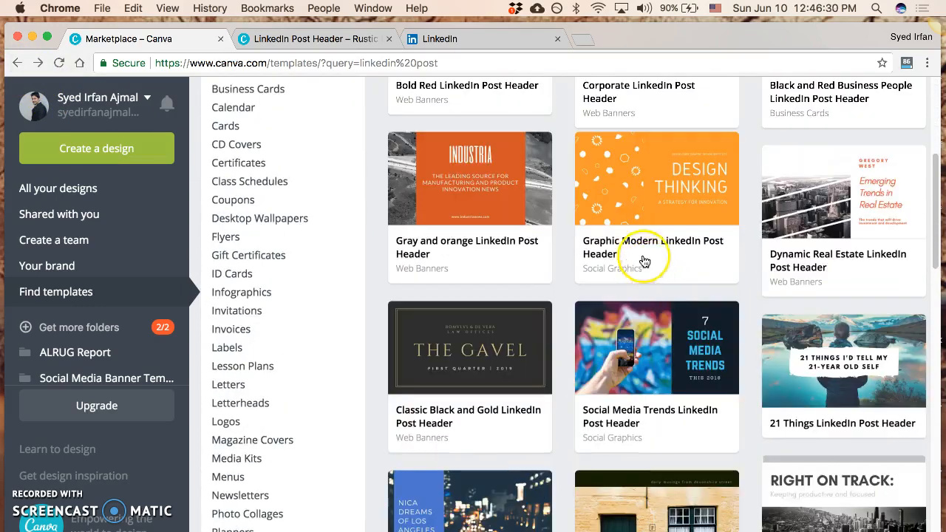
pyautogui.scroll(-4, 651, 275)
pyautogui.scroll(-6, 658, 273)
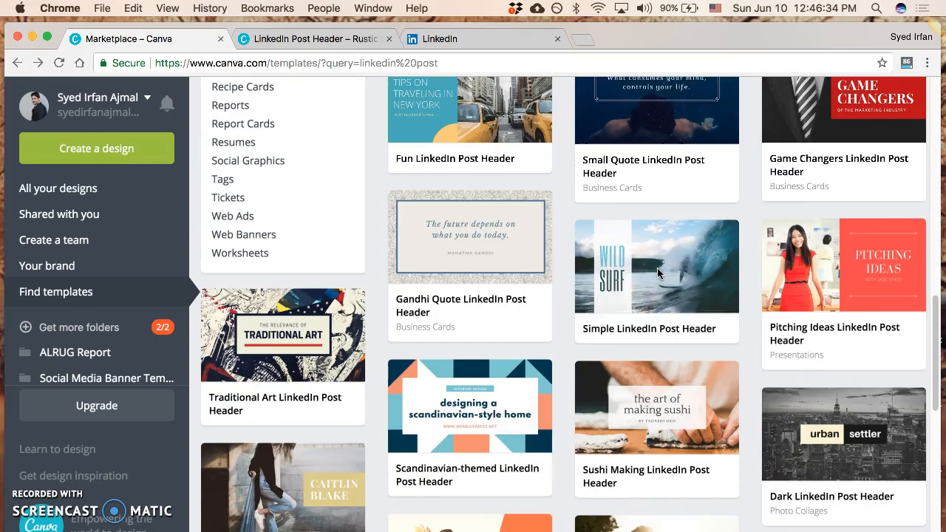
pyautogui.scroll(-10, 659, 274)
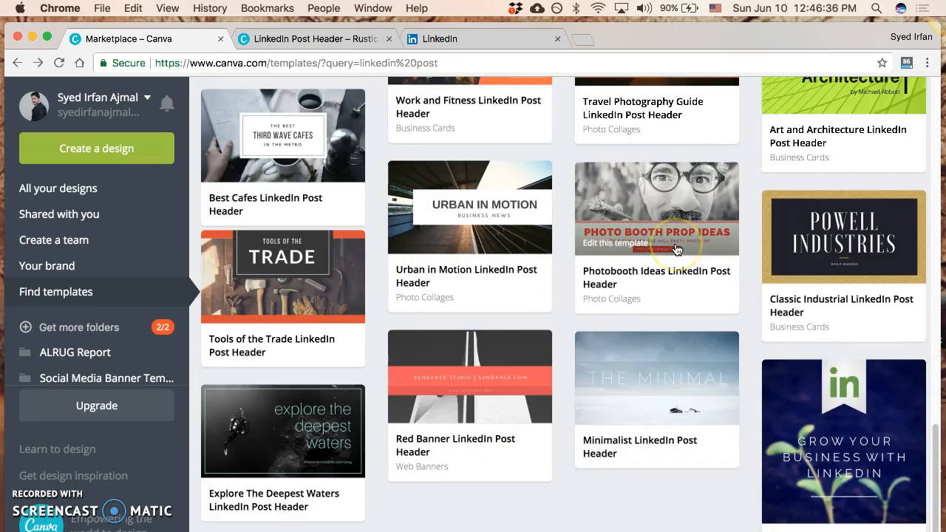
pyautogui.scroll(20, 677, 249)
pyautogui.scroll(-3, 675, 249)
pyautogui.scroll(3, 695, 242)
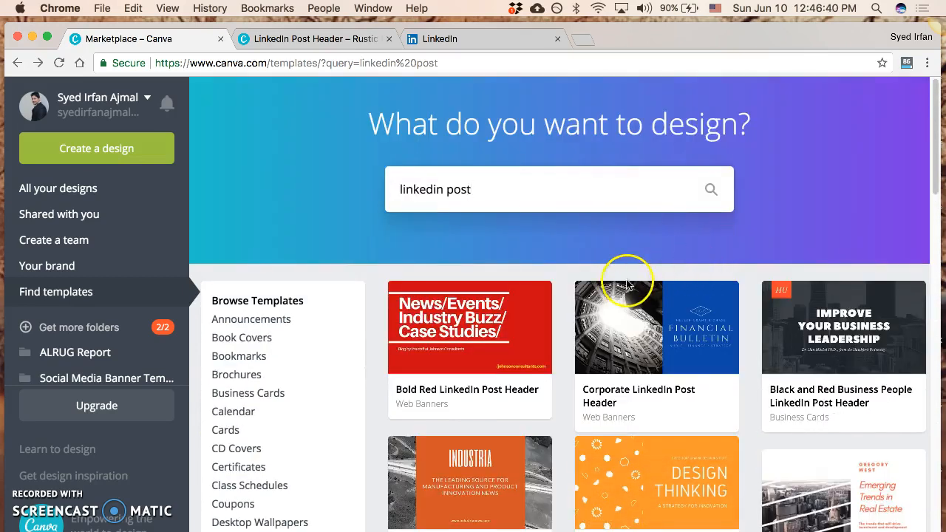
pyautogui.scroll(-2, 676, 190)
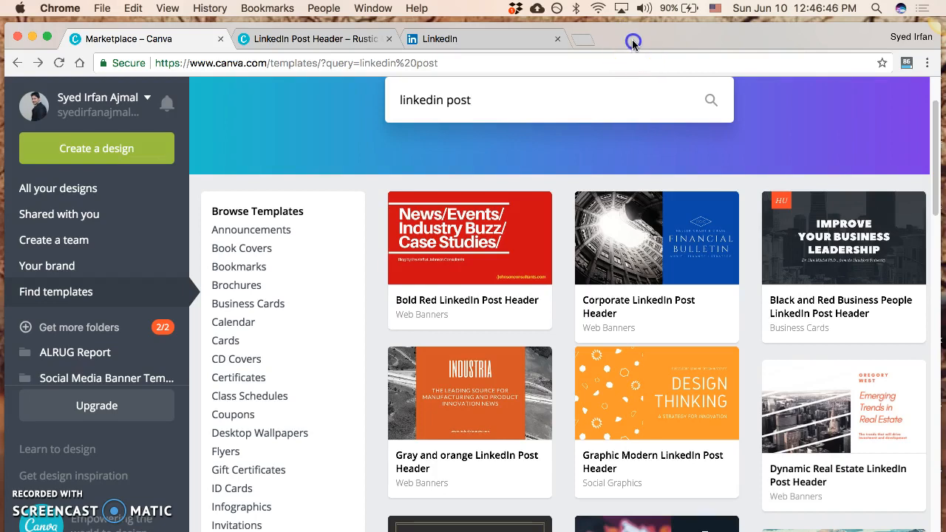
pyautogui.moveTo(633, 43); pyautogui.dragTo(629, 38)
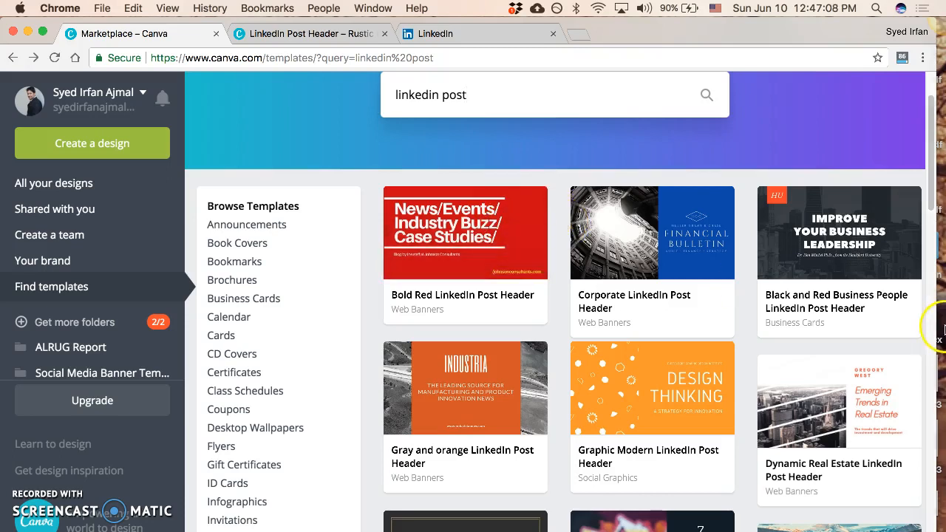
pyautogui.scroll(-6, 848, 353)
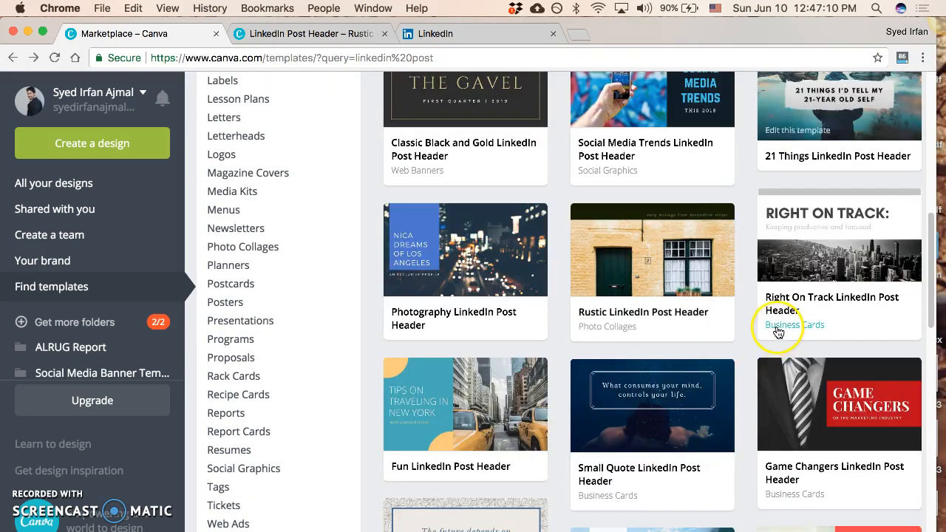
pyautogui.scroll(-5, 876, 388)
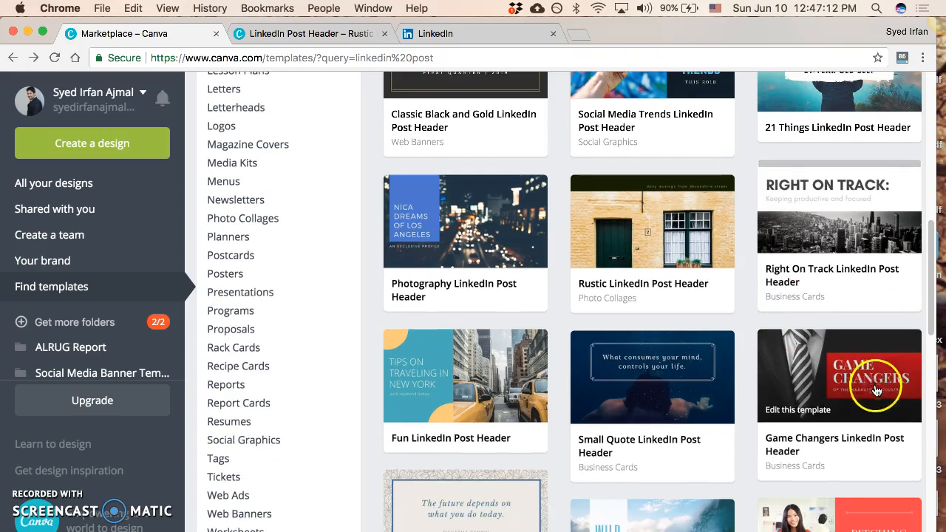
# Step: Open the Game Changers LinkedIn Post Header template from the search results and use it to start a new design
pyautogui.scroll(1, 775, 375)
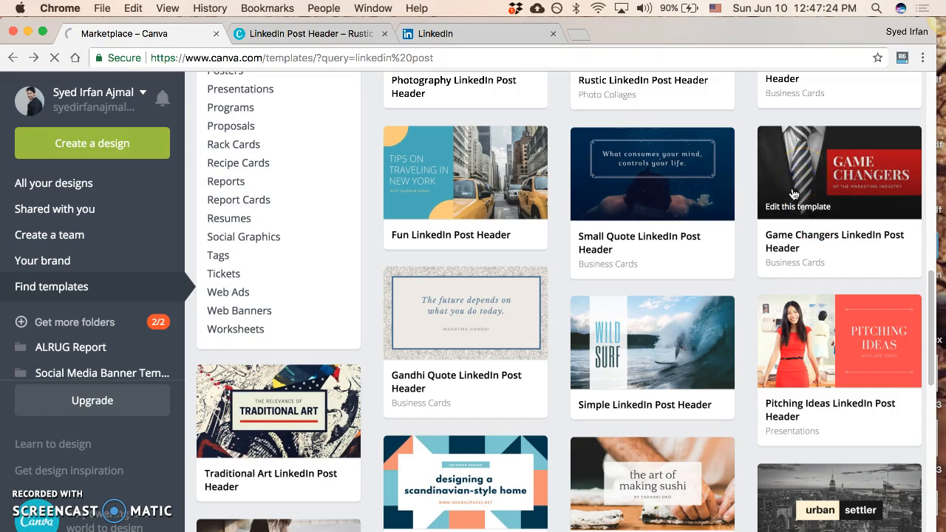
pyautogui.click(866, 250)
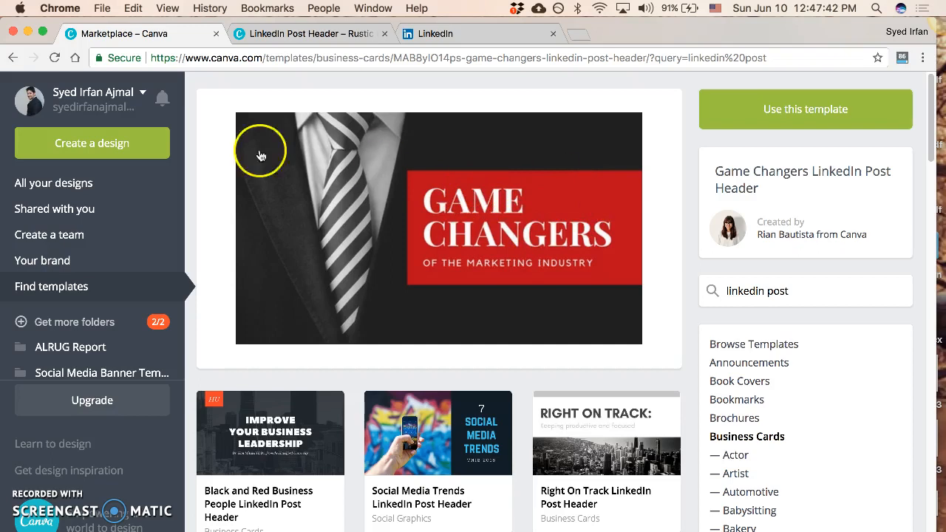
pyautogui.click(330, 169)
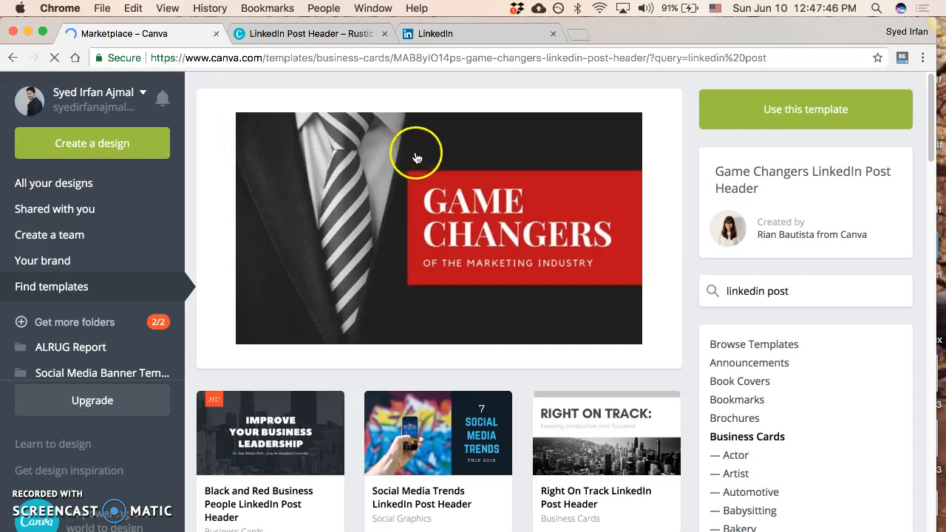
pyautogui.click(776, 107)
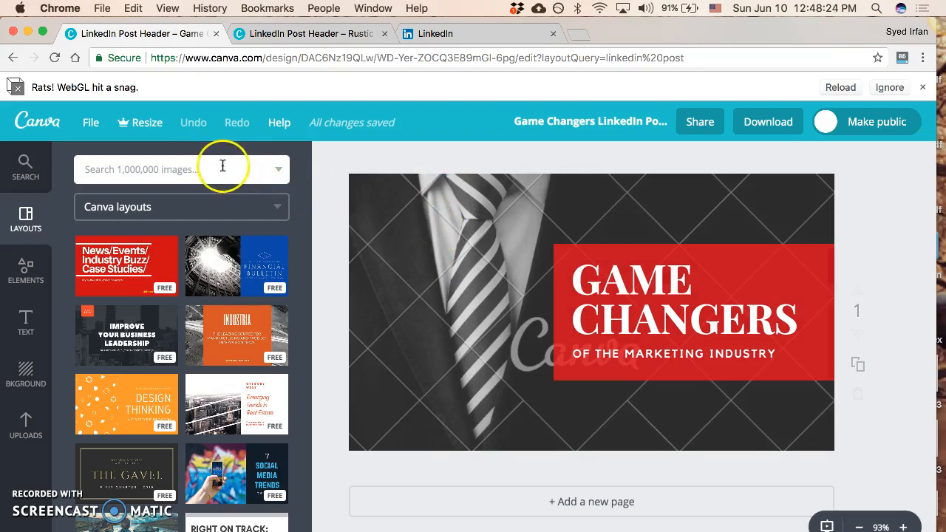
# Step: Search the image library for "mic" and limit the results to illustrations
pyautogui.click(223, 165)
pyautogui.write('mic')
pyautogui.press('Return')
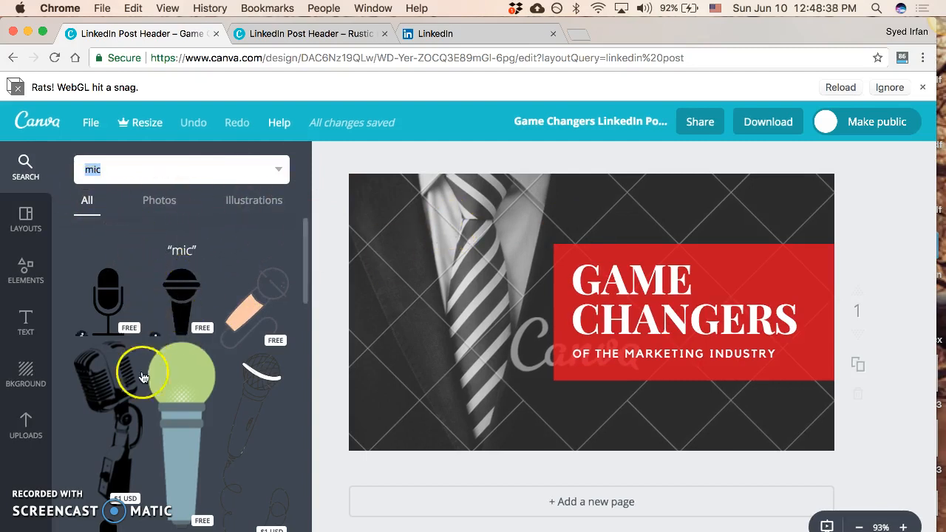
pyautogui.click(235, 203)
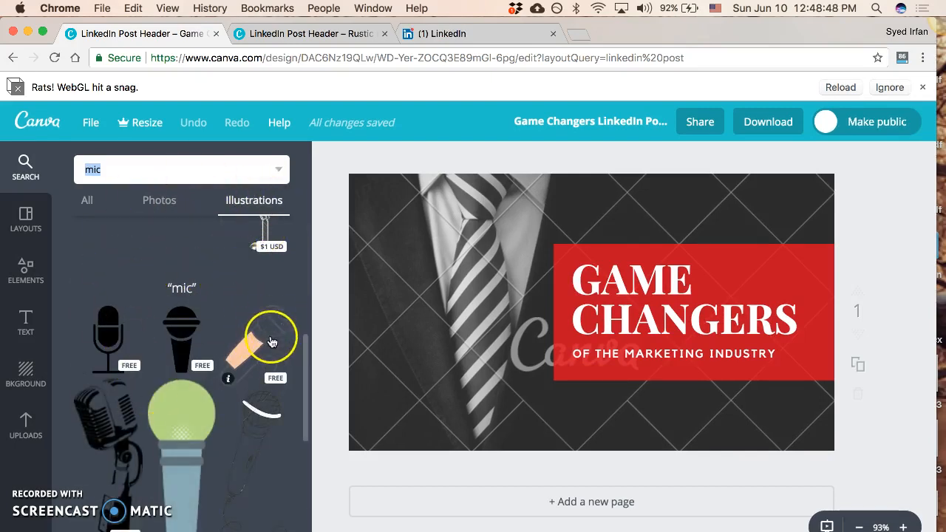
# Step: Try placing the free black microphone illustration over the red title box, and delete it from the design
pyautogui.moveTo(122, 337); pyautogui.dragTo(792, 332)
pyautogui.moveTo(827, 289); pyautogui.dragTo(788, 342)
pyautogui.press('Delete')
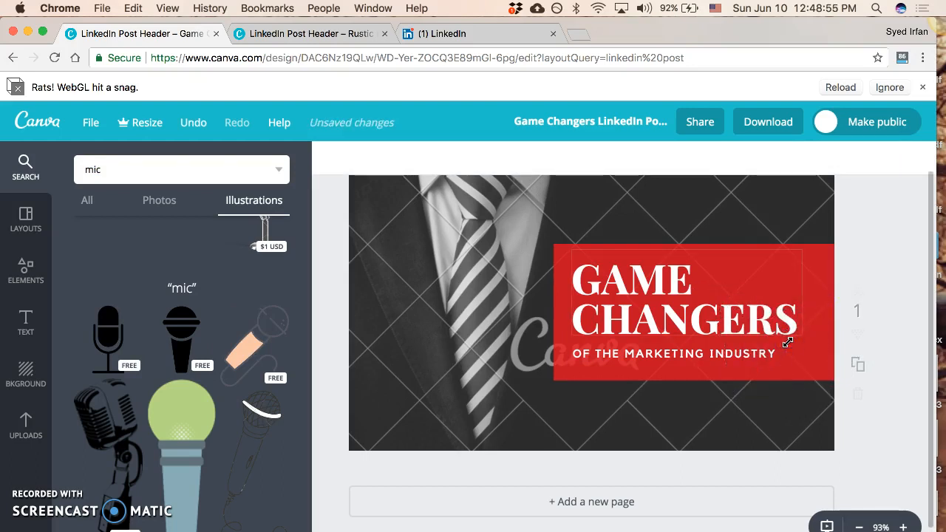
# Step: Show only photos for the "mic" search and look through the free and paid microphone pictures
pyautogui.click(156, 200)
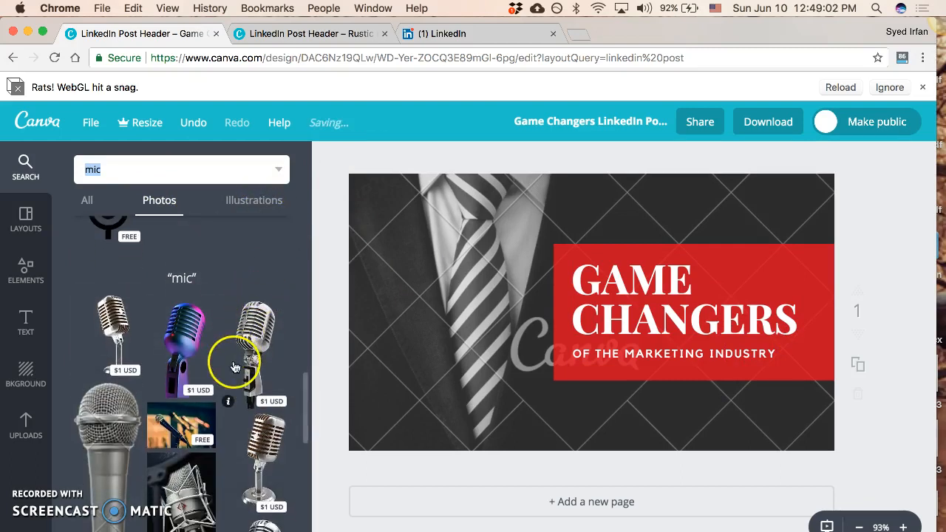
pyautogui.scroll(-4, 255, 311)
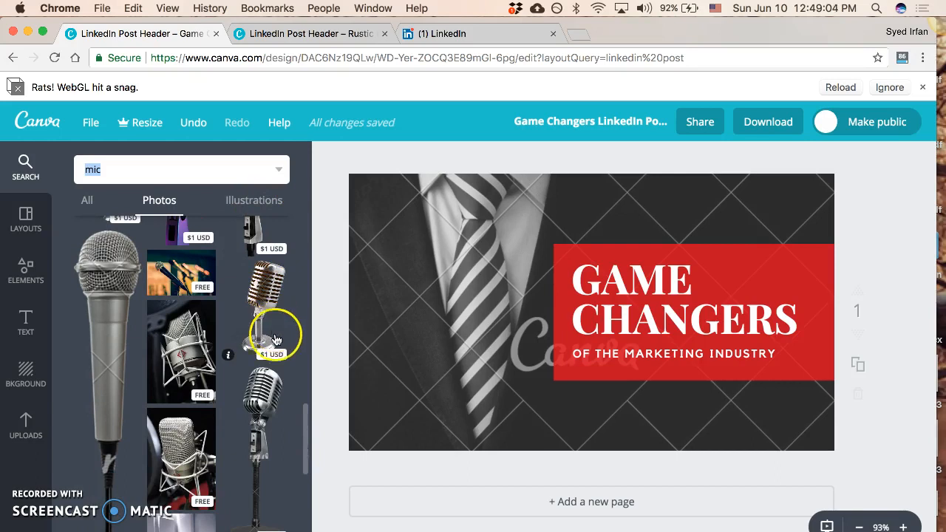
pyautogui.scroll(-3, 277, 333)
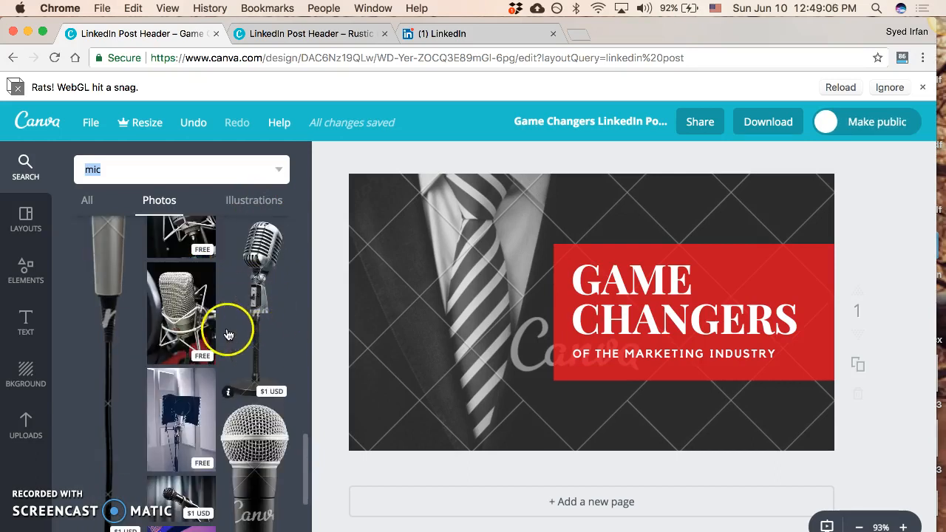
pyautogui.scroll(-3, 229, 295)
pyautogui.scroll(-1, 204, 414)
pyautogui.scroll(-5, 203, 383)
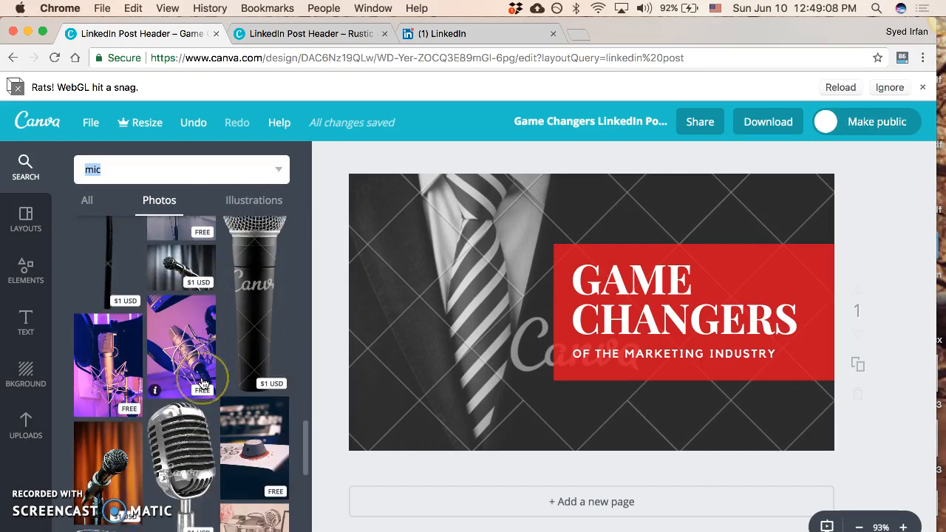
pyautogui.scroll(10, 214, 354)
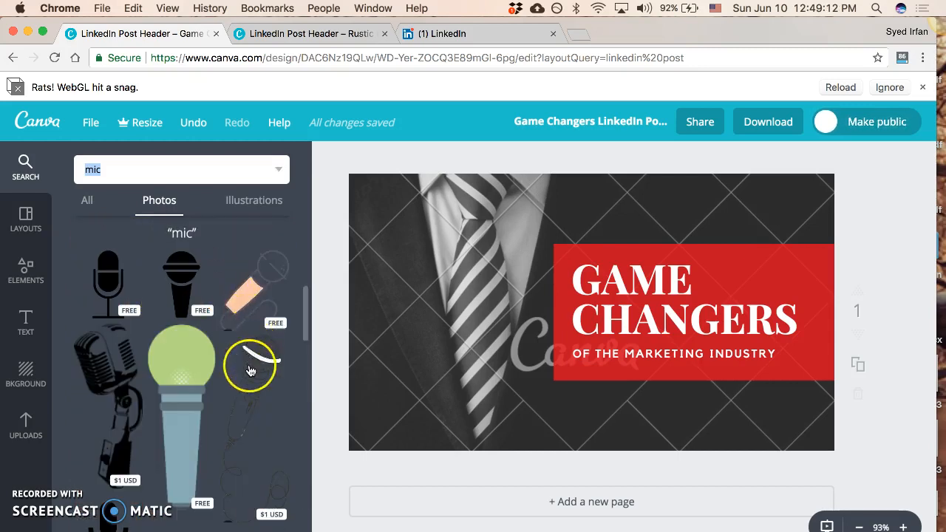
pyautogui.scroll(-5, 252, 362)
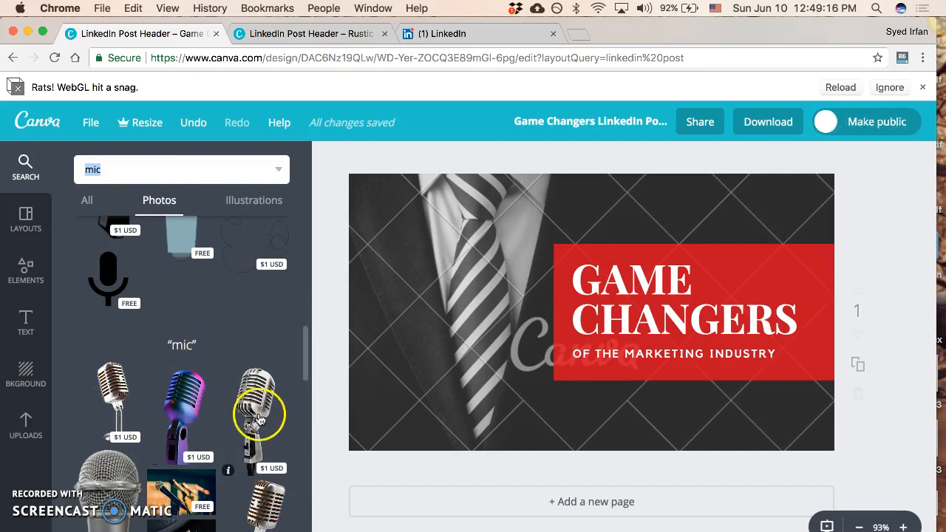
pyautogui.scroll(-3, 251, 392)
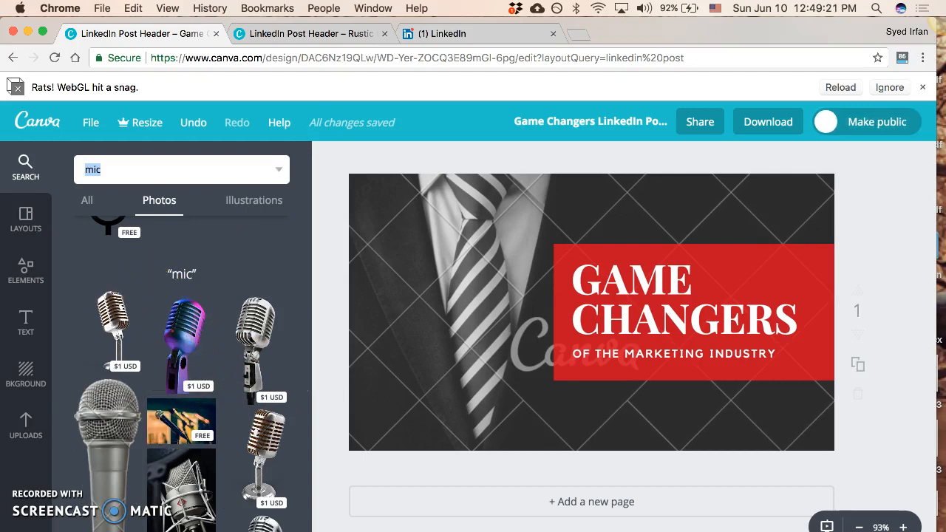
# Step: Open two new browser tabs and enter "pexels.com" and "pixabay" in their address bars as alternative stock photo sources
pyautogui.click(582, 39)
pyautogui.write('pexels.c')
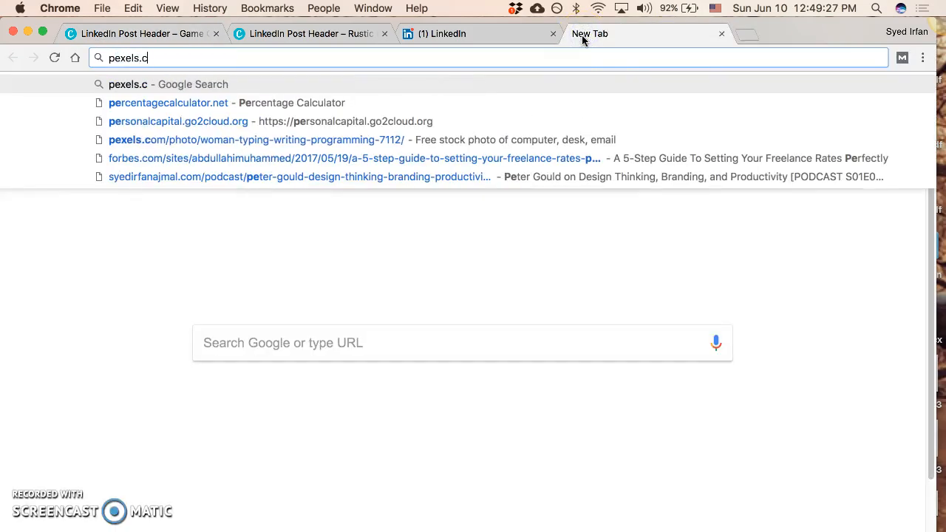
pyautogui.write('om')
pyautogui.click(743, 36)
pyautogui.write('pixabay')
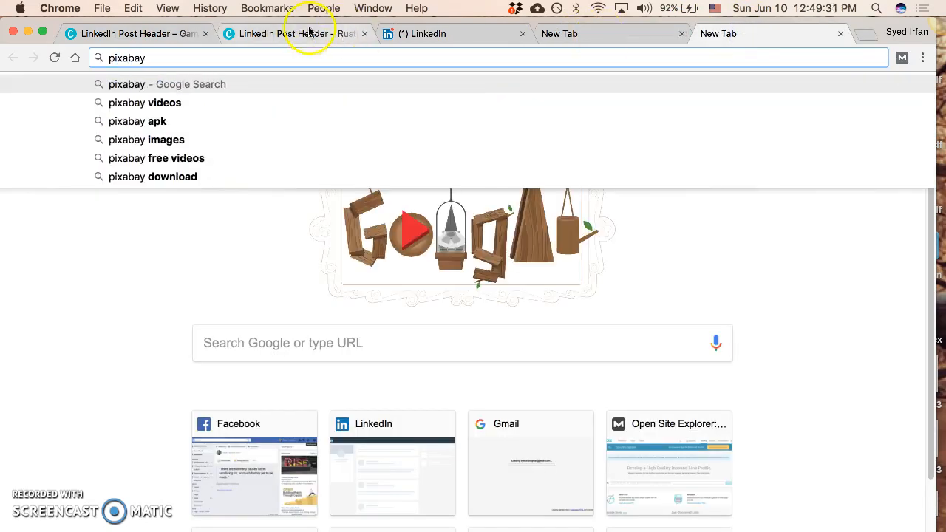
# Step: Check the Rustic LinkedIn Post Header design as a finished podcast example, and return to the Game Changers design
pyautogui.click(303, 34)
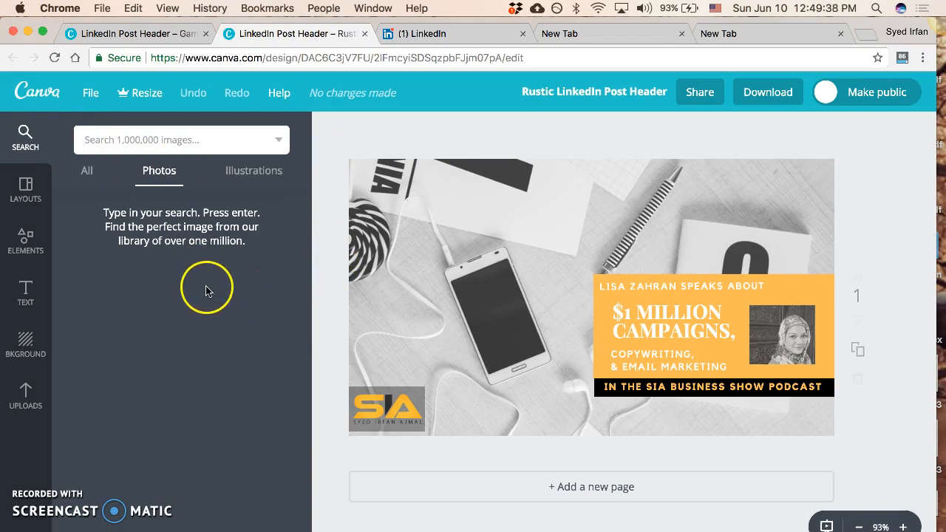
pyautogui.click(164, 134)
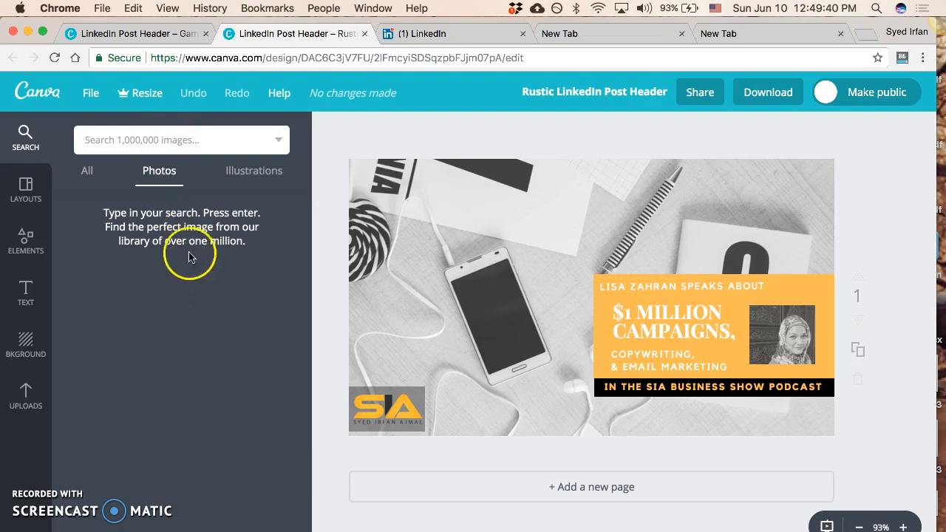
pyautogui.click(161, 35)
# Step: Continue further down the "mic" photo results to examine pictures of people with microphones
pyautogui.scroll(-5, 212, 392)
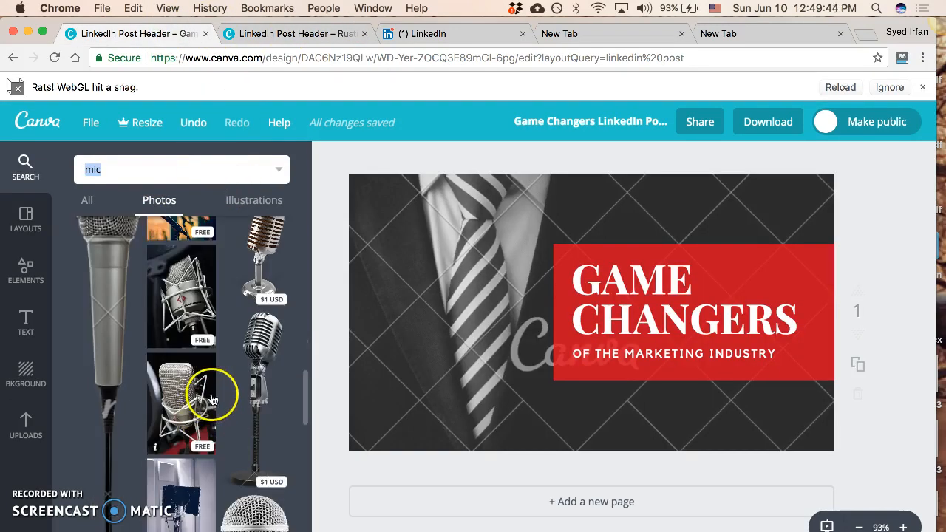
pyautogui.scroll(-2, 229, 398)
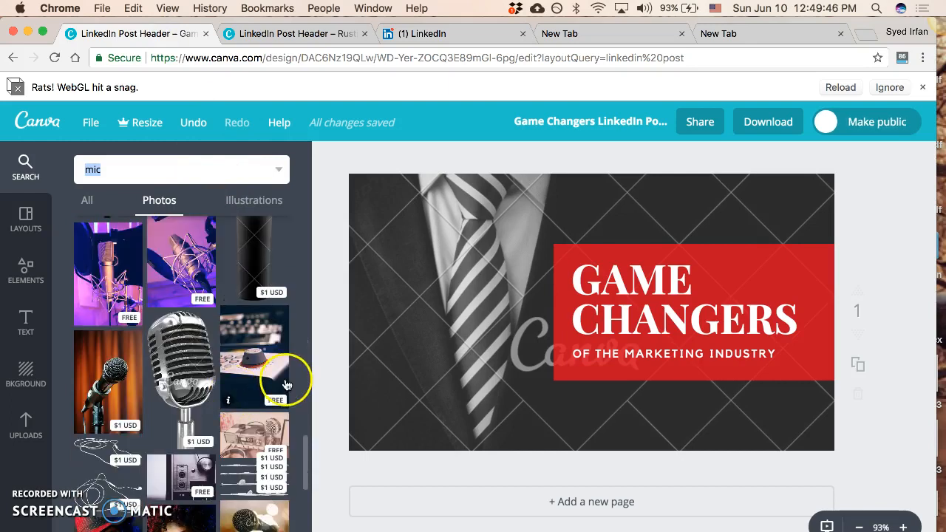
pyautogui.scroll(-1, 288, 383)
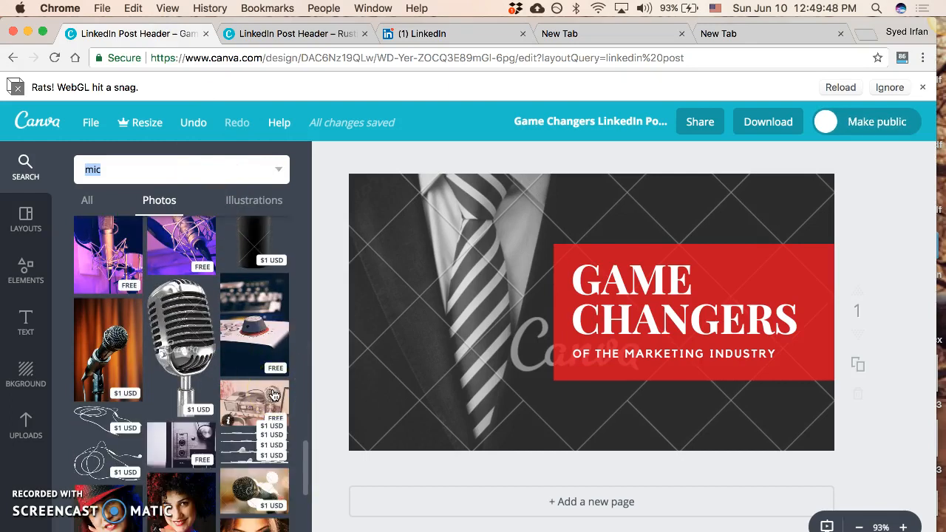
pyautogui.scroll(-1, 274, 396)
pyautogui.scroll(-4, 212, 380)
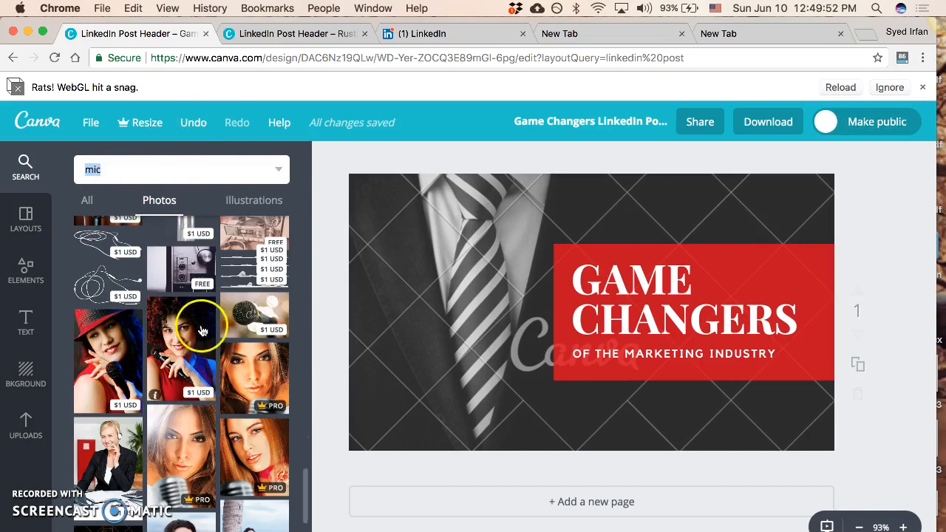
pyautogui.scroll(-3, 205, 327)
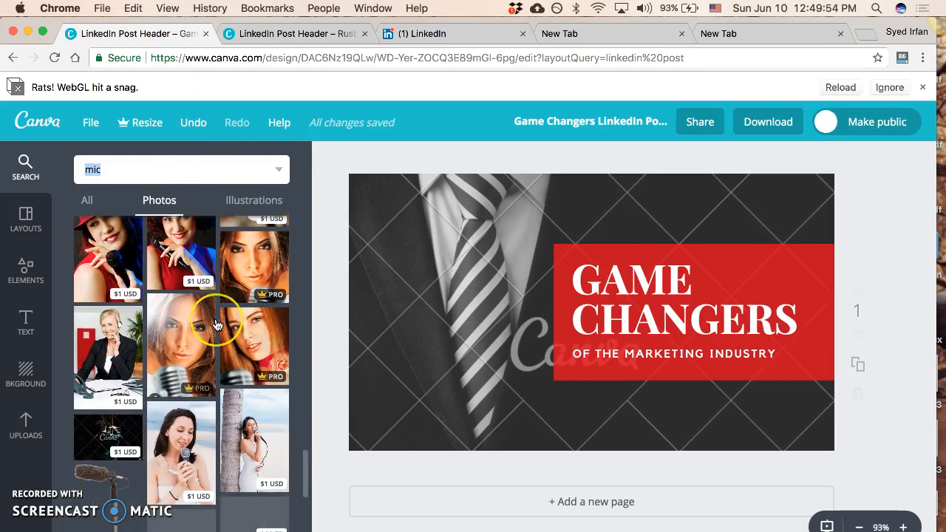
pyautogui.scroll(-4, 213, 328)
pyautogui.scroll(-4, 216, 326)
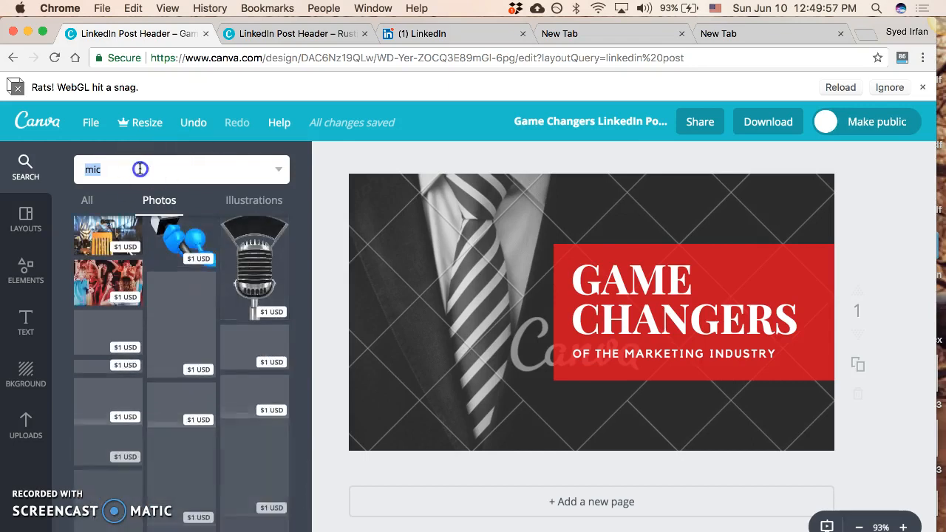
# Step: Search the photos for "guy with mic" and look through the results for a suitable picture
pyautogui.write('guy with mic')
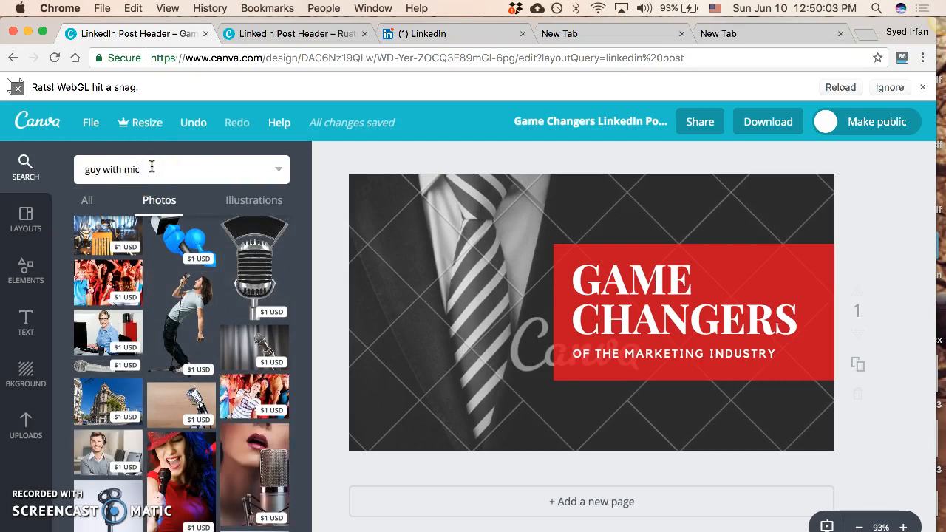
pyautogui.press('Return')
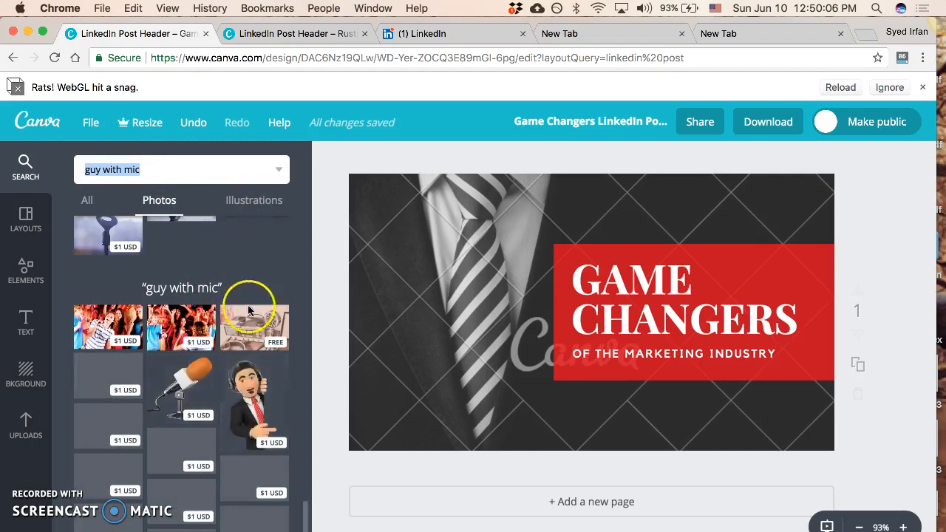
pyautogui.scroll(-5, 252, 364)
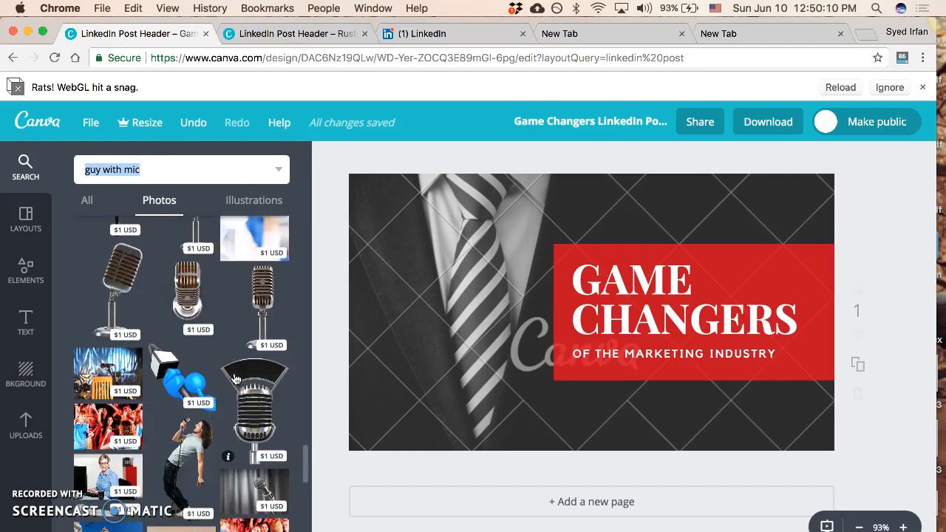
pyautogui.scroll(-10, 244, 377)
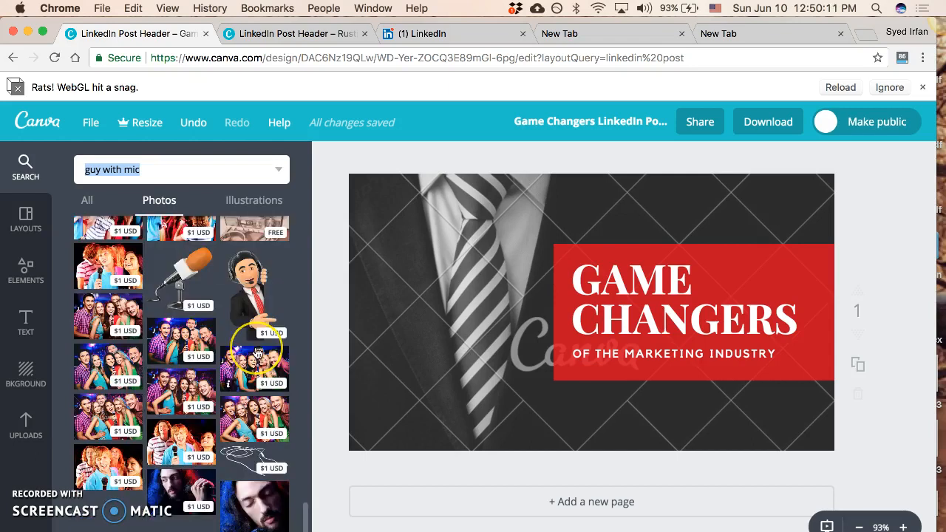
pyautogui.scroll(-10, 258, 355)
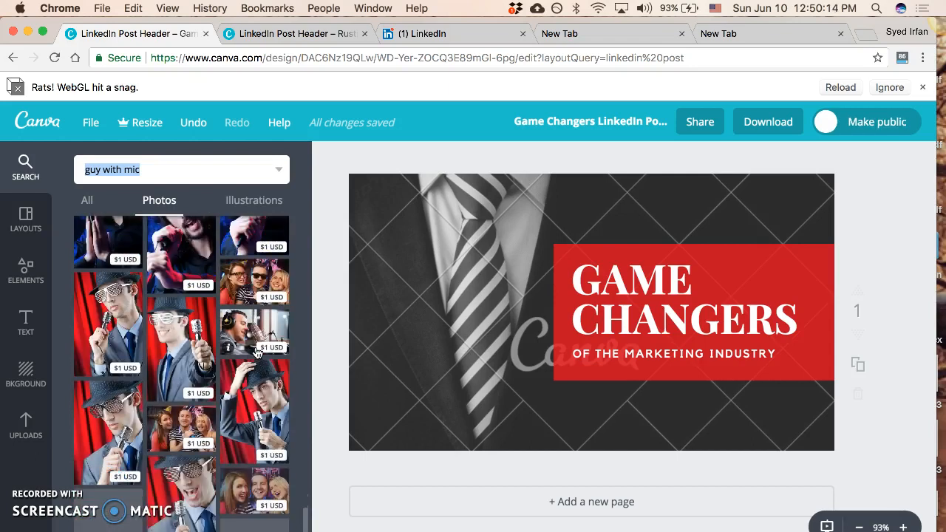
pyautogui.scroll(-10, 258, 354)
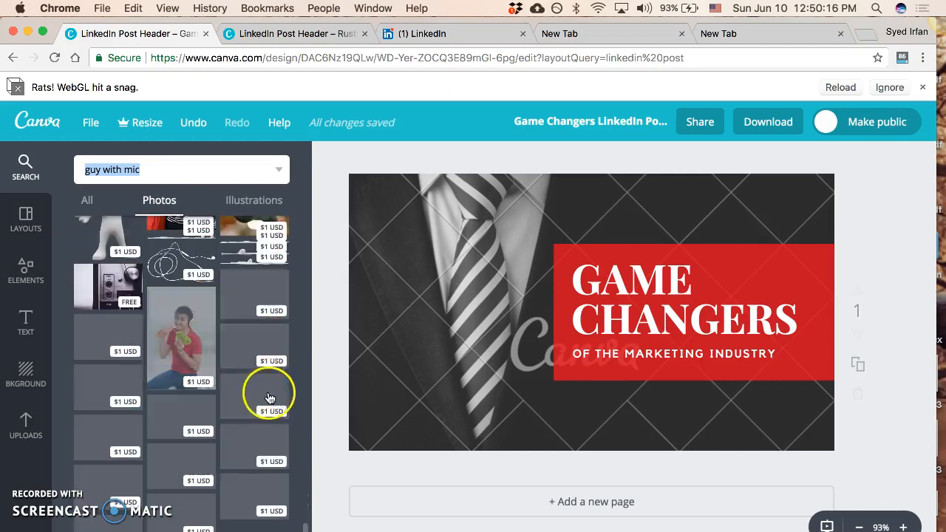
pyautogui.scroll(-2, 270, 398)
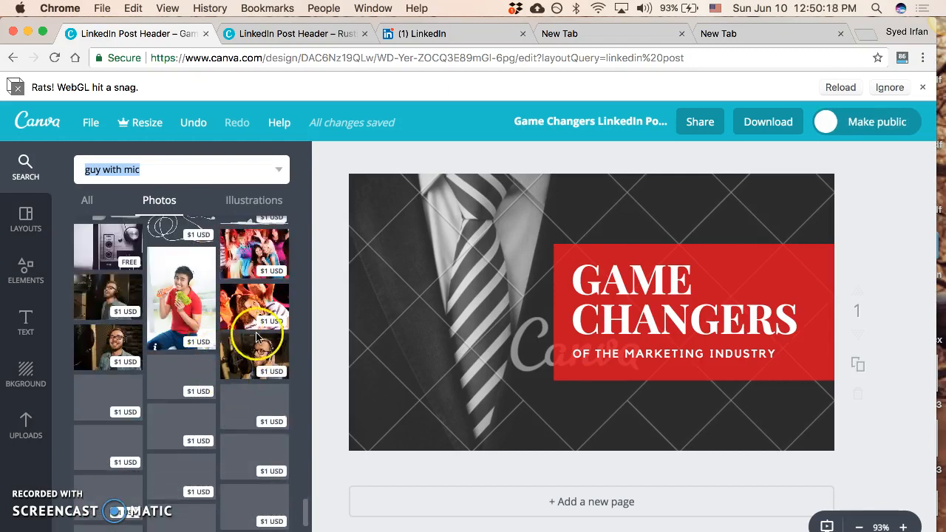
pyautogui.scroll(20, 256, 338)
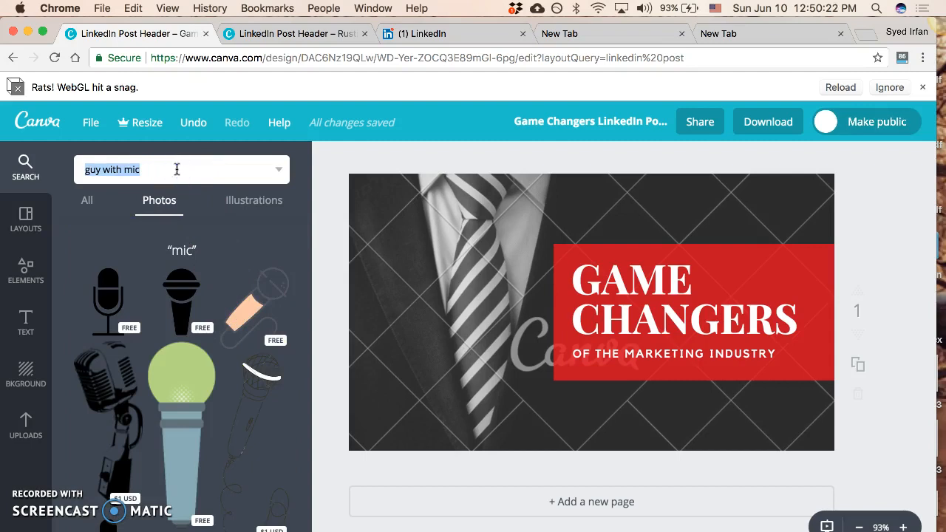
# Step: Search the photos for "entrepreneur" and add the free photo of a man and woman seated with a laptop
pyautogui.press('Return')
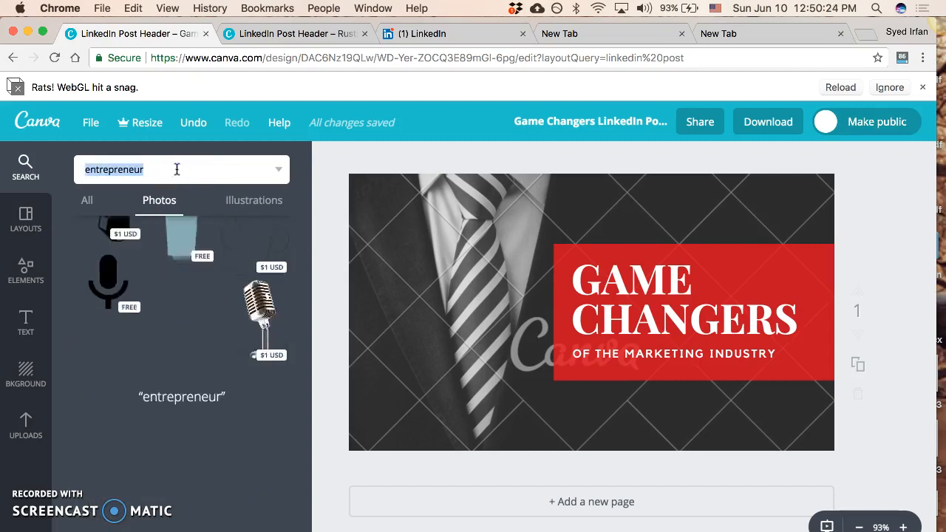
pyautogui.doubleClick(136, 171)
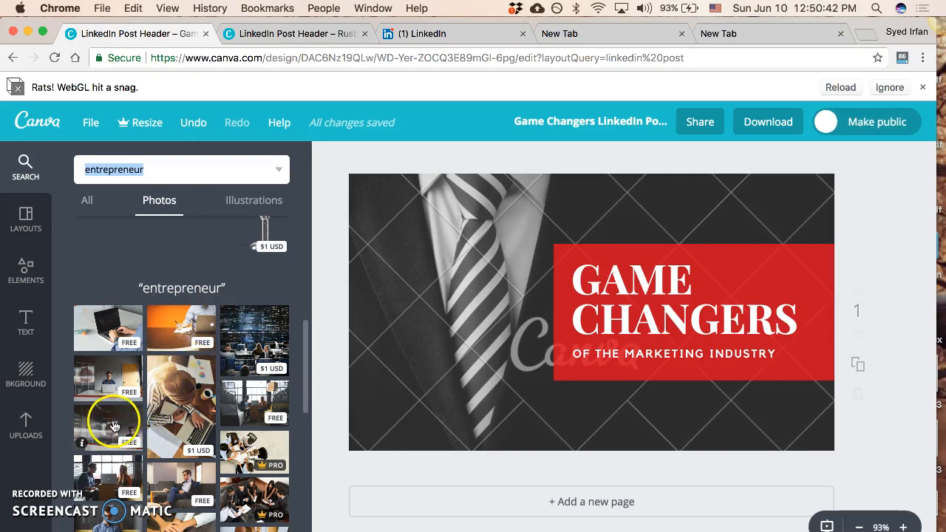
pyautogui.click(122, 488)
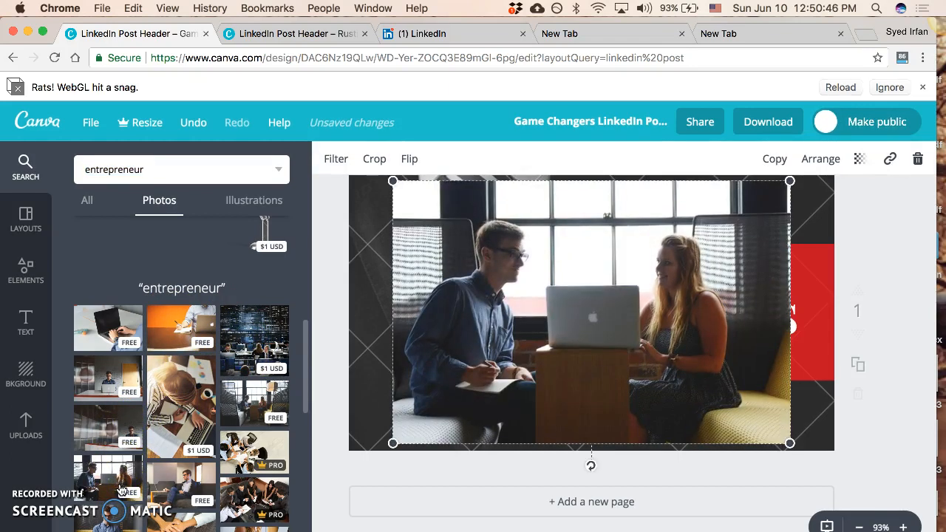
# Step: Undo adding the photo of the man and woman, and add the free photo of a person writing beside a laptop against an orange wall
pyautogui.press('super+z')
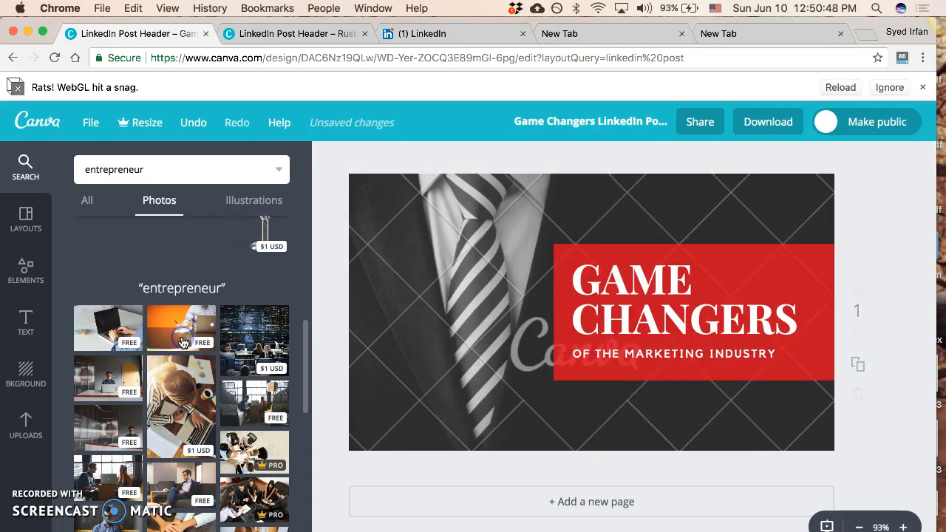
pyautogui.click(183, 342)
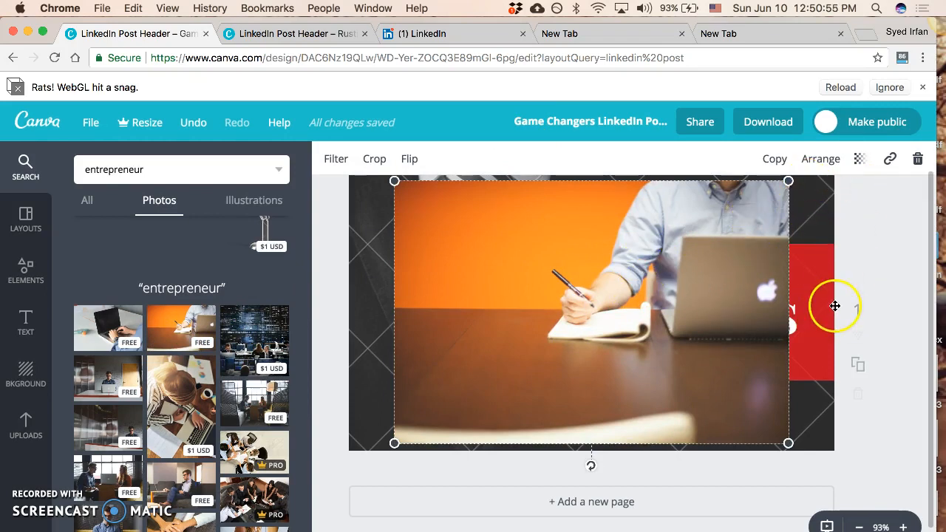
# Step: Try placing the orange-wall laptop photo as the design's background, and undo the placement
pyautogui.moveTo(634, 216); pyautogui.dragTo(577, 213)
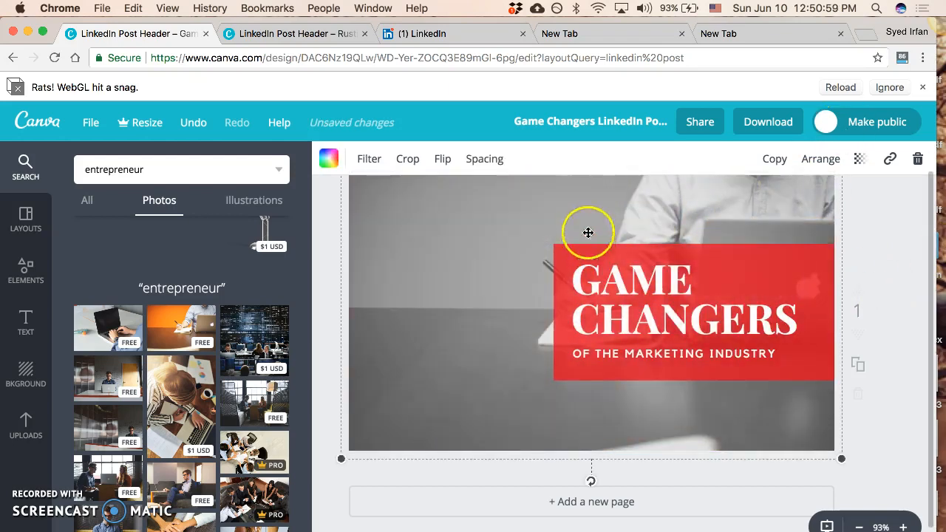
pyautogui.press('super+z')
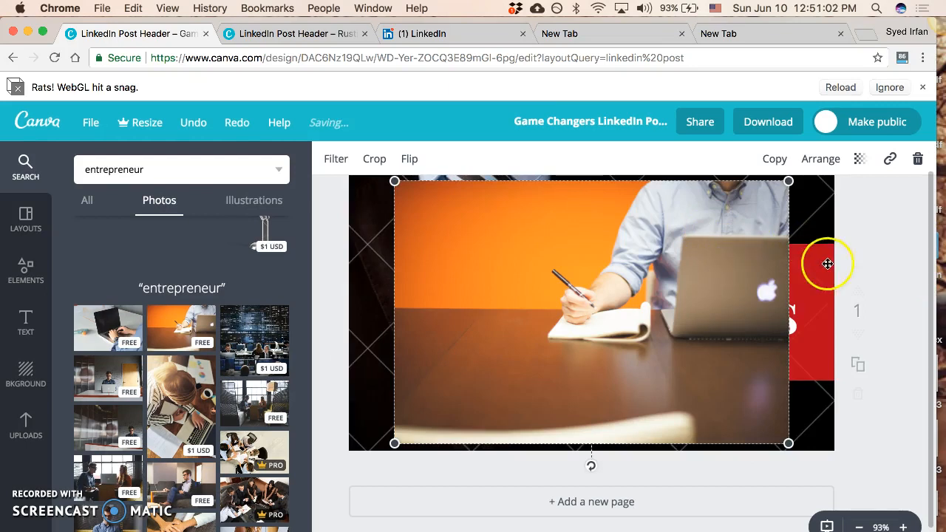
# Step: Try sending the orange-wall laptop photo two layers back behind the text, and undo the layer changes
pyautogui.click(819, 159)
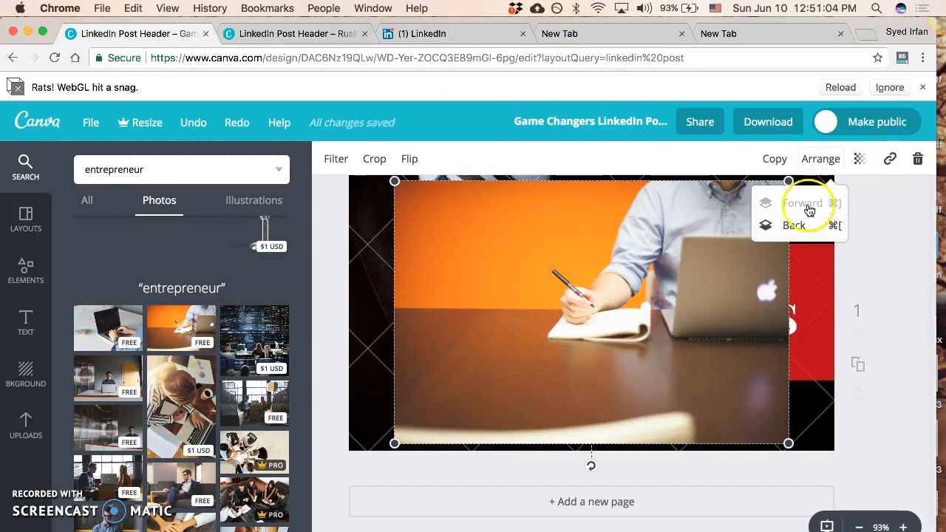
pyautogui.click(803, 224)
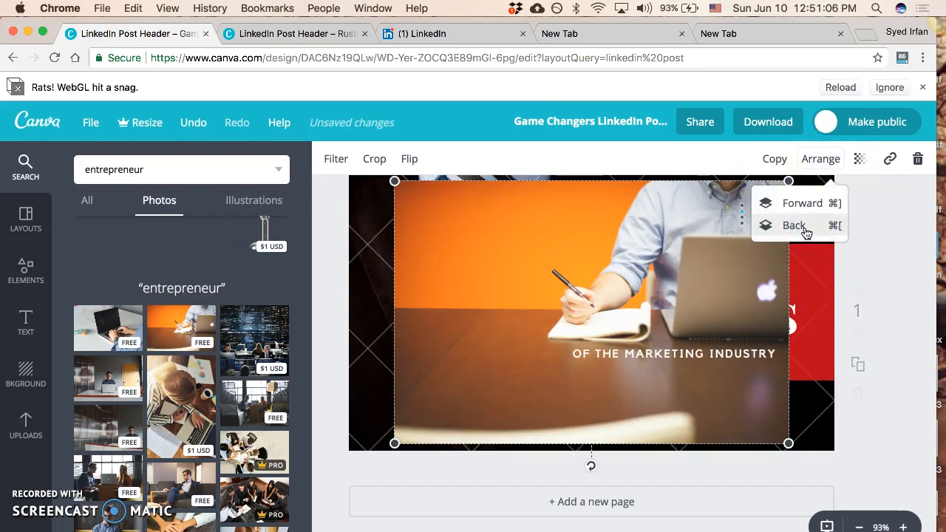
pyautogui.click(804, 228)
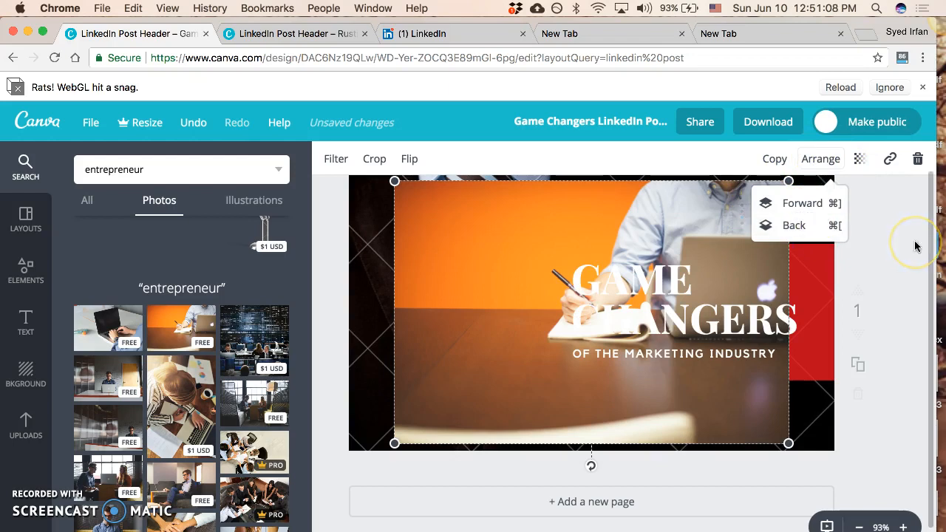
pyautogui.click(814, 263)
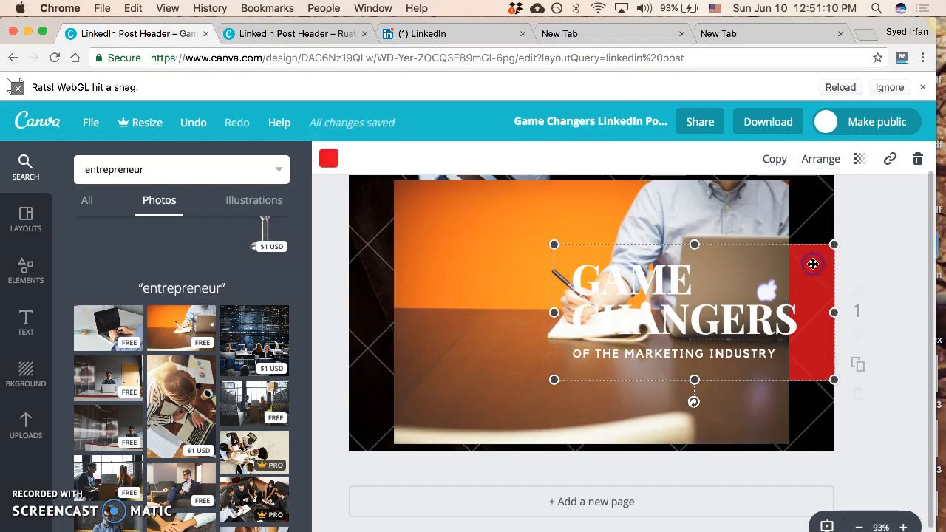
pyautogui.press('super+z')
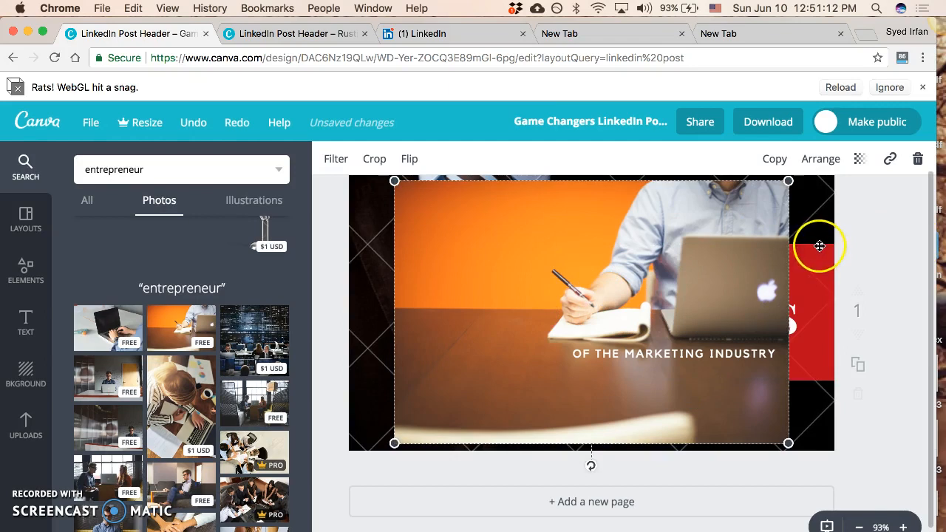
pyautogui.click(819, 270)
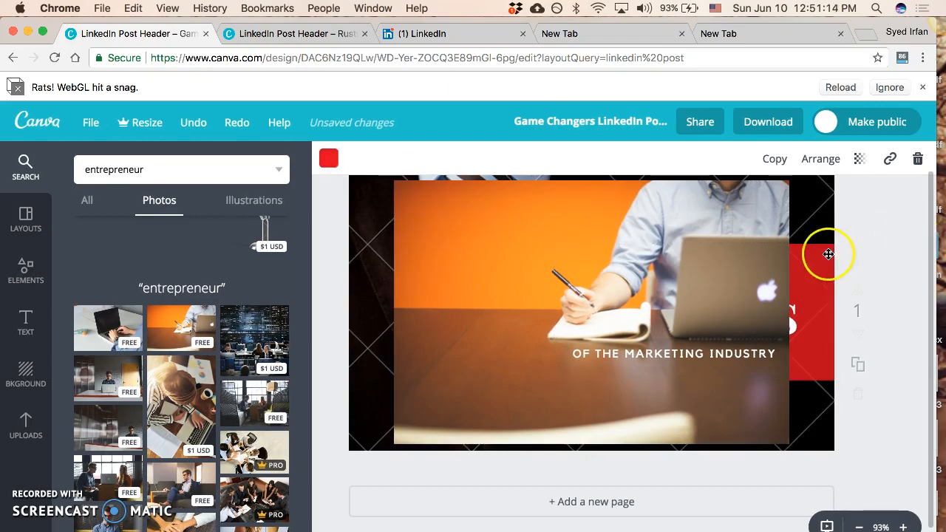
pyautogui.rightClick(813, 264)
pyautogui.click(854, 247)
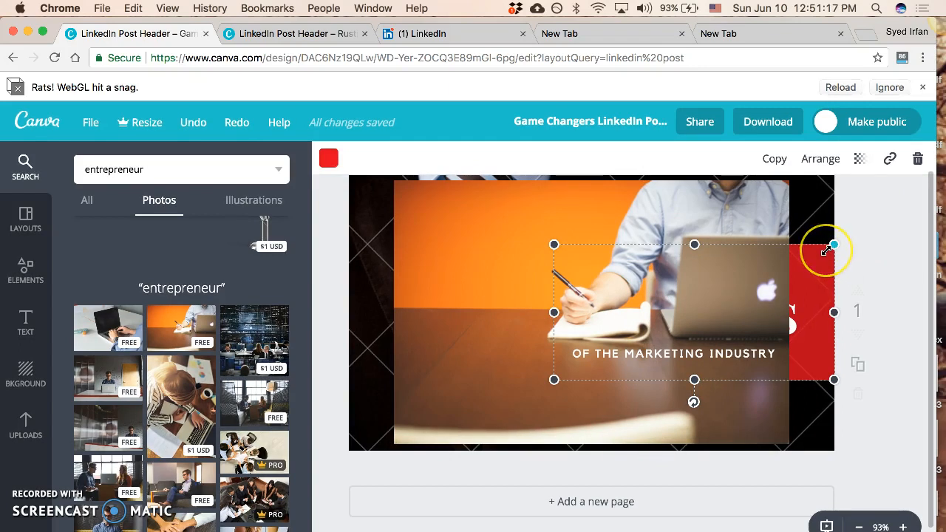
pyautogui.press('super+z')
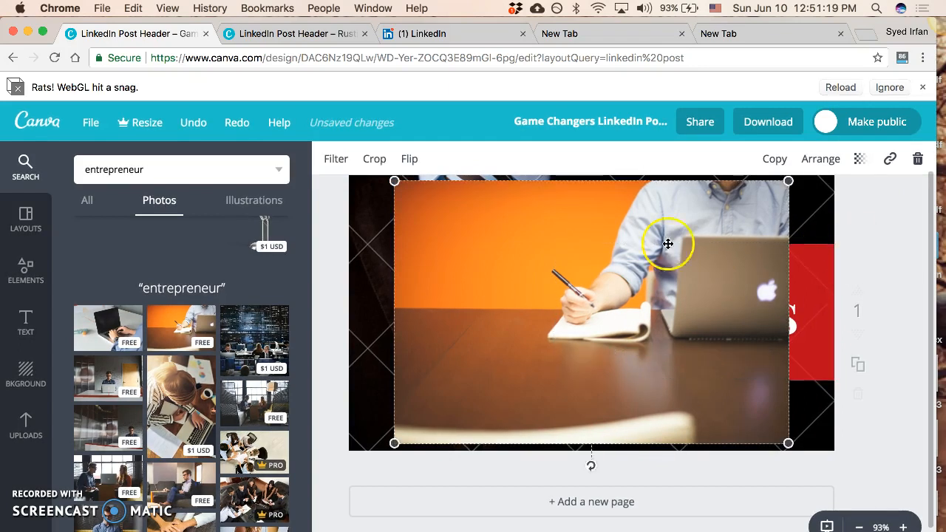
pyautogui.click(226, 122)
pyautogui.click(332, 208)
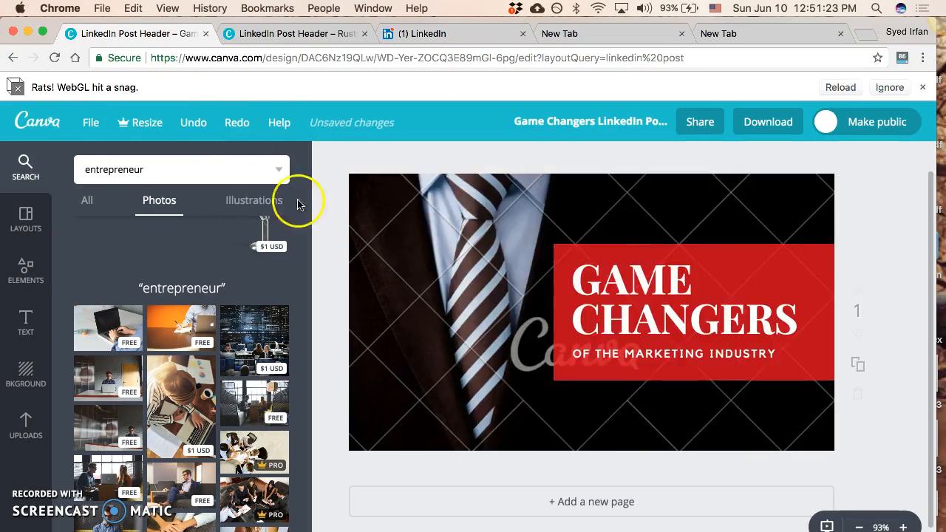
pyautogui.click(239, 126)
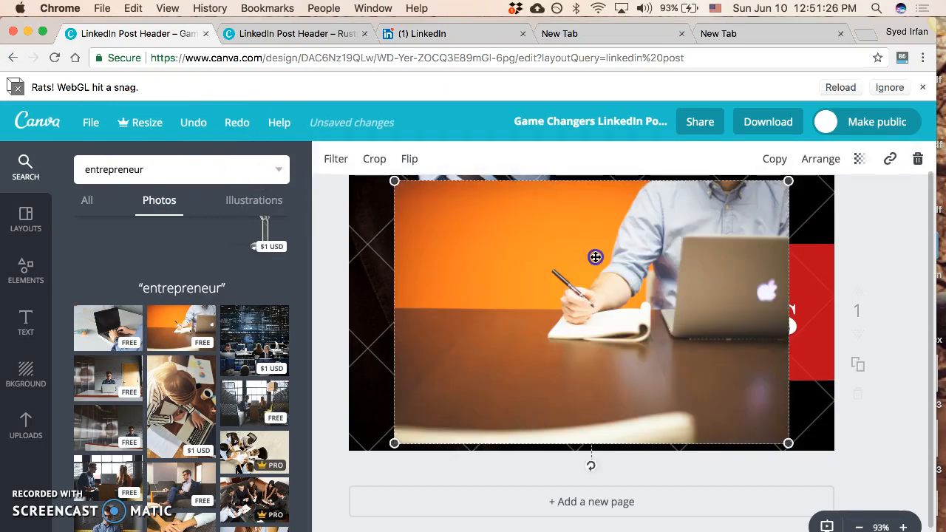
# Step: Set the orange-wall laptop photo as the full background of the design and keep it selected
pyautogui.moveTo(592, 257); pyautogui.dragTo(532, 248)
pyautogui.moveTo(700, 344); pyautogui.dragTo(672, 215)
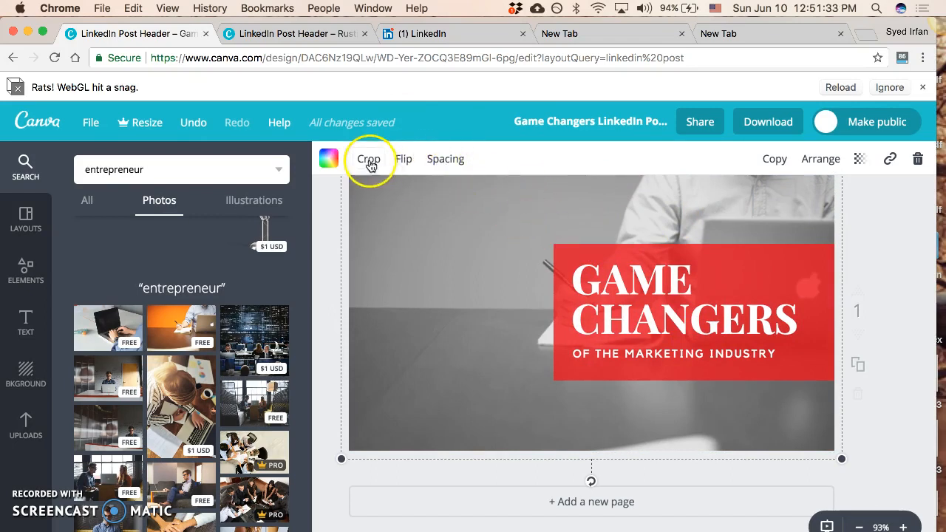
pyautogui.click(412, 228)
pyautogui.click(887, 252)
pyautogui.click(556, 196)
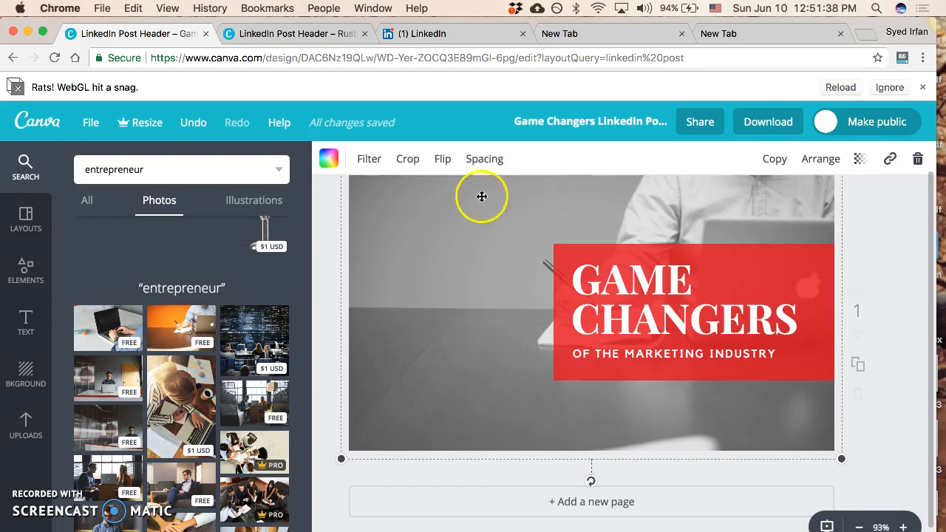
# Step: Look at the transparency and colour options available for the background photo
pyautogui.click(860, 163)
pyautogui.moveTo(832, 208)
pyautogui.mouseDown()
pyautogui.moveTo(733, 201)
pyautogui.moveTo(843, 203)
pyautogui.mouseUp()
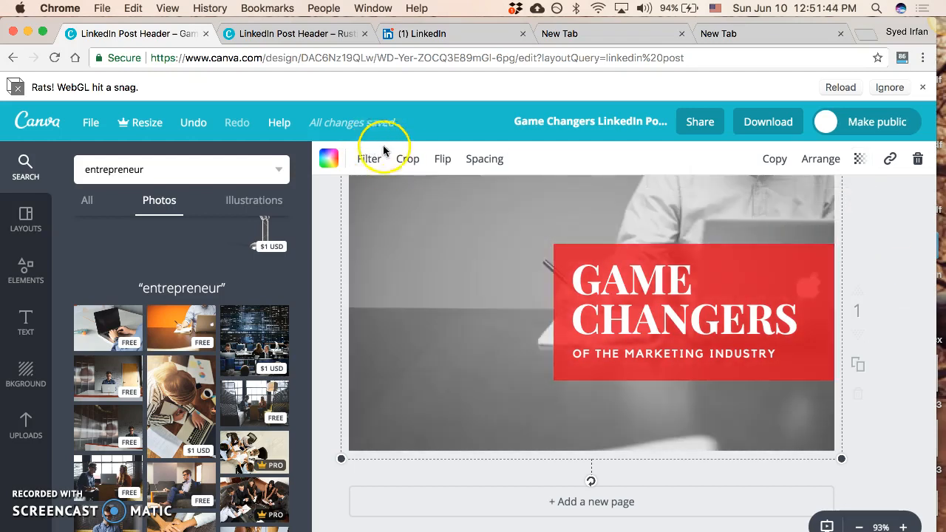
pyautogui.click(330, 161)
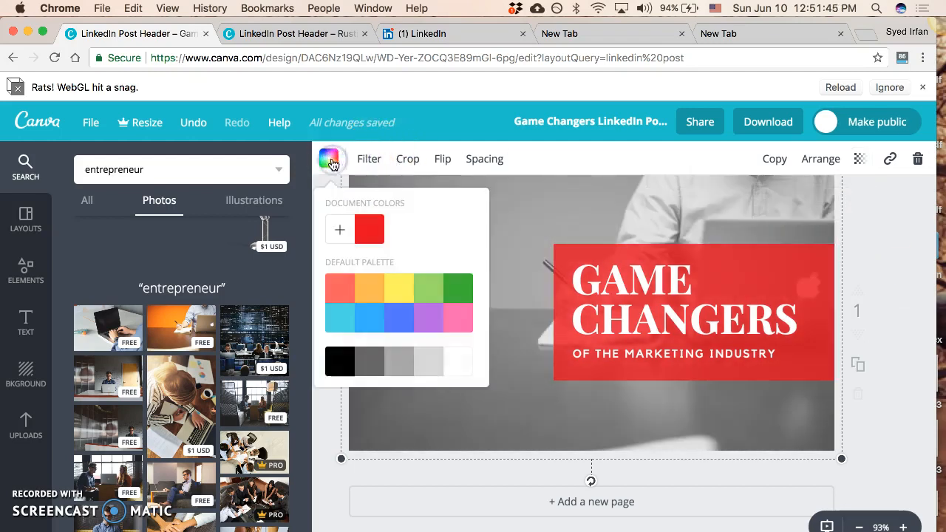
pyautogui.click(886, 264)
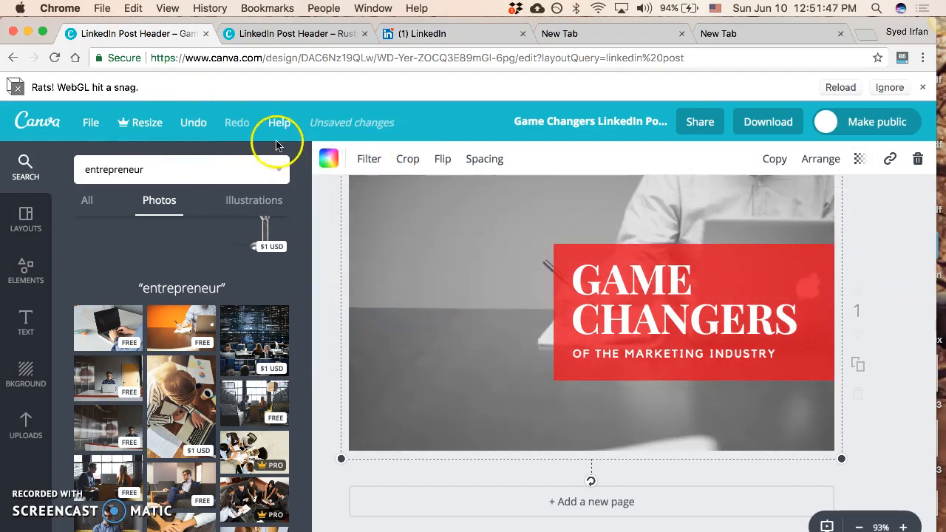
# Step: Apply the Normal filter to the background photo to show it in its original colours
pyautogui.click(366, 159)
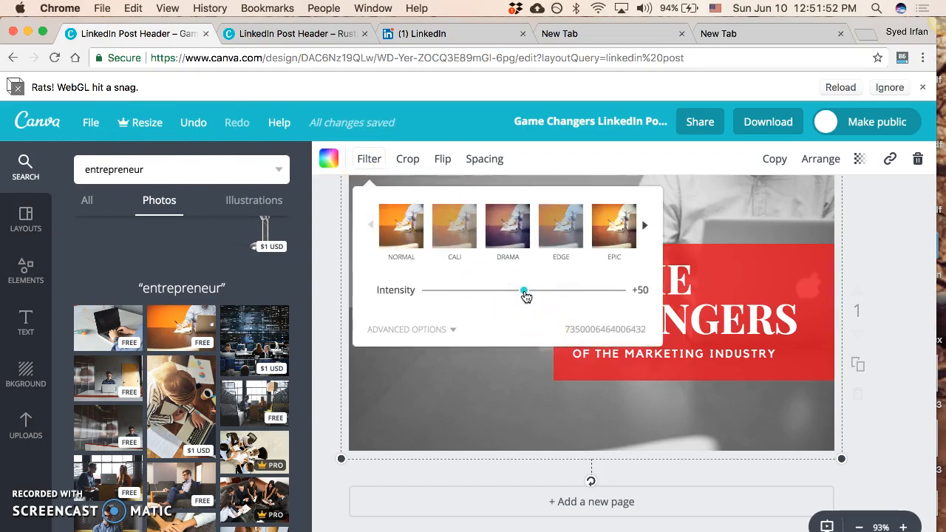
pyautogui.click(403, 227)
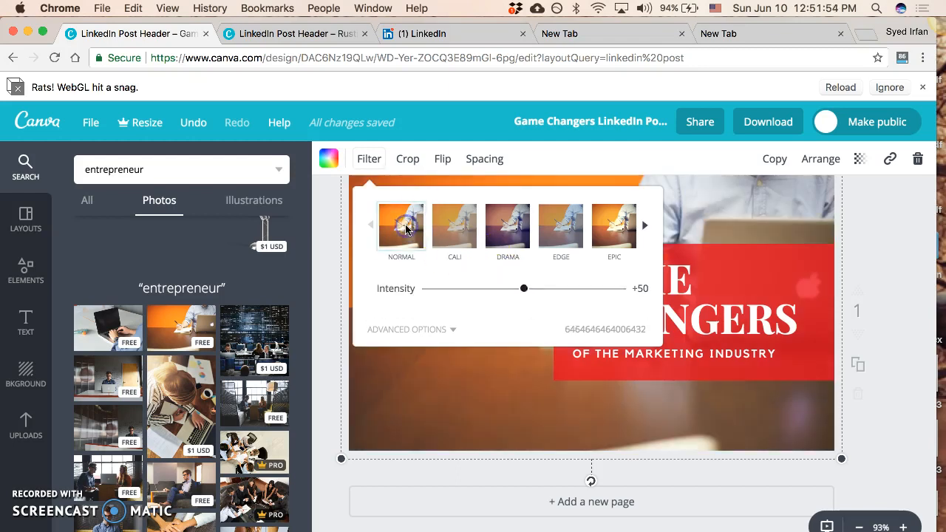
pyautogui.click(869, 255)
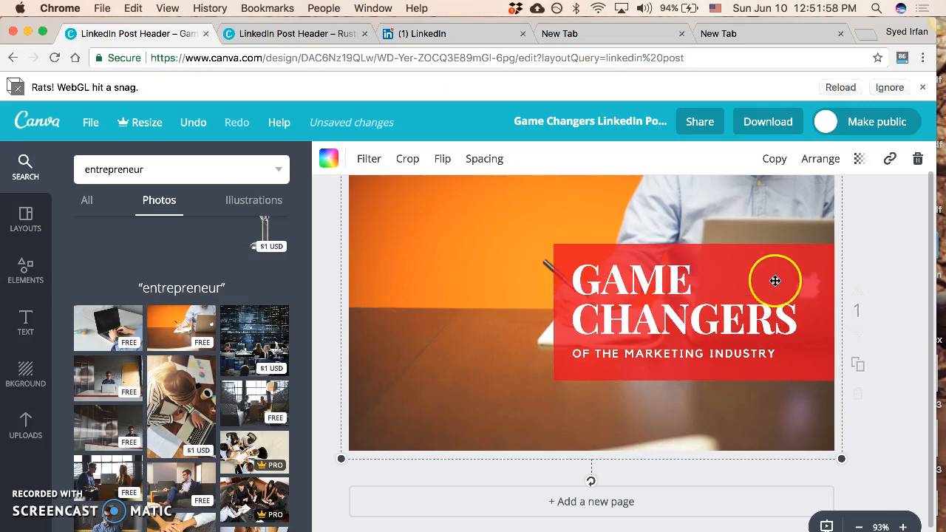
# Step: Flip the background photo horizontally so the laptop is on the side away from the red text box
pyautogui.click(452, 200)
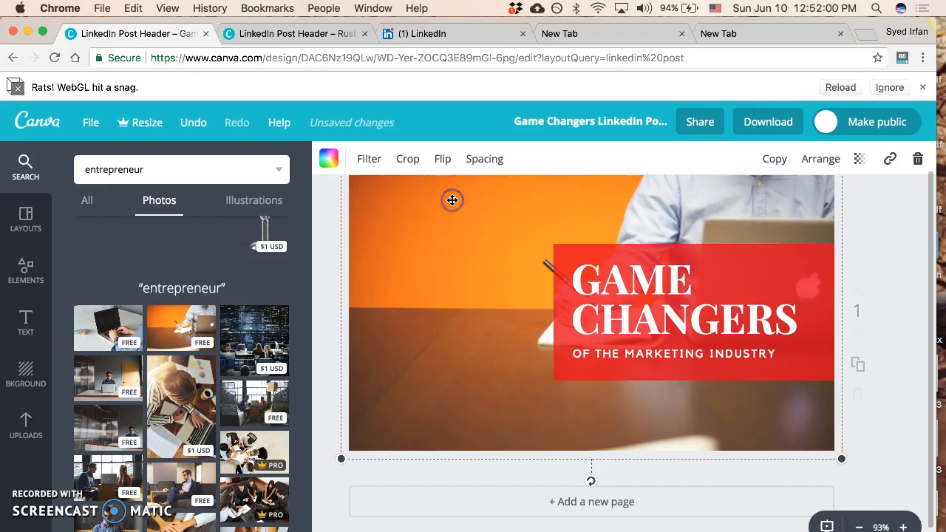
pyautogui.click(445, 160)
pyautogui.click(486, 207)
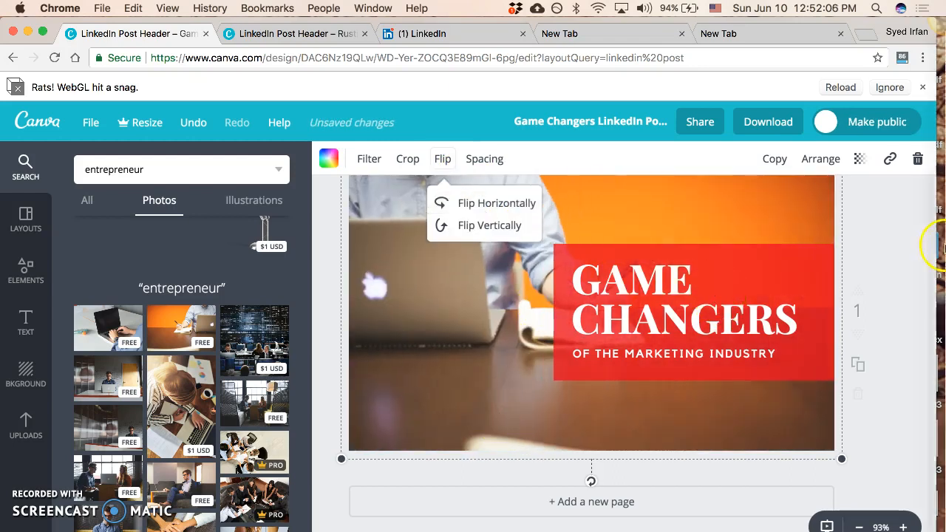
pyautogui.click(868, 246)
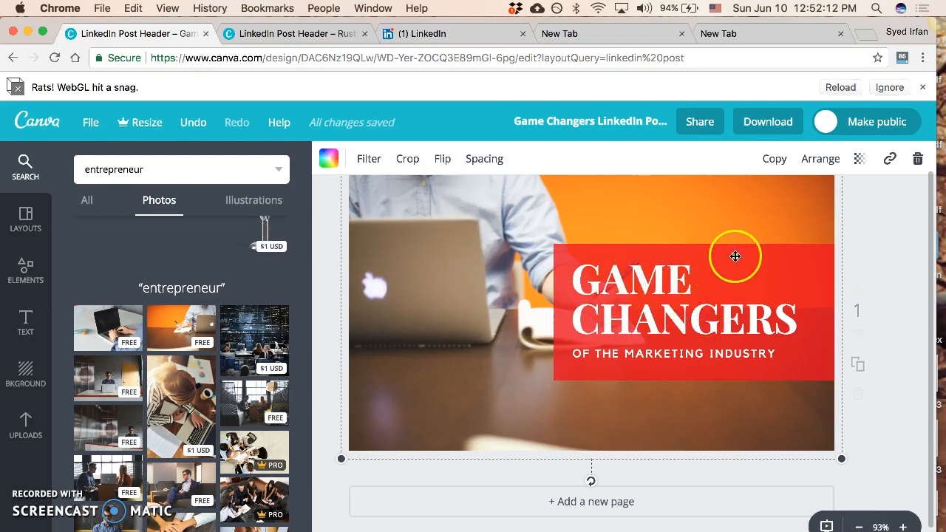
# Step: Replace the "GAME CHANGERS" heading with "MILLION DOLLAR CAMPAIGNS"
pyautogui.click(574, 269)
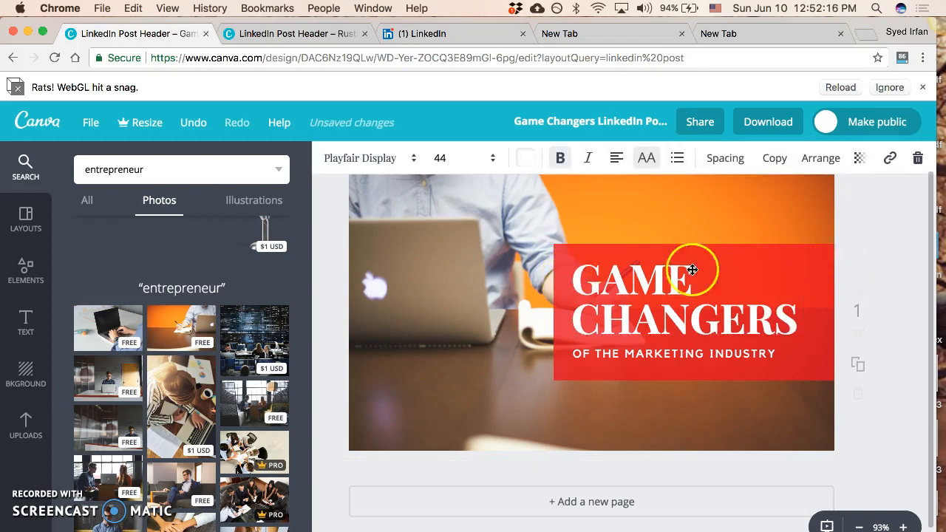
pyautogui.press('Escape')
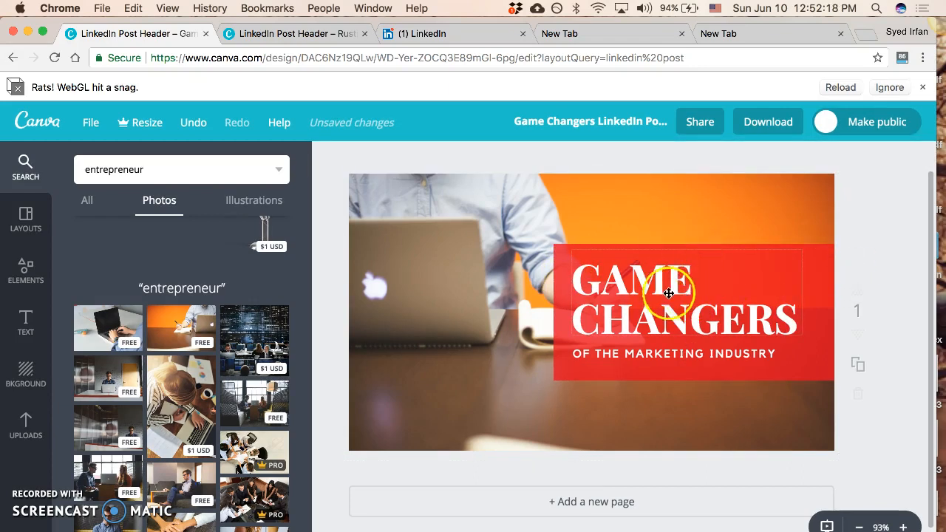
pyautogui.doubleClick(664, 290)
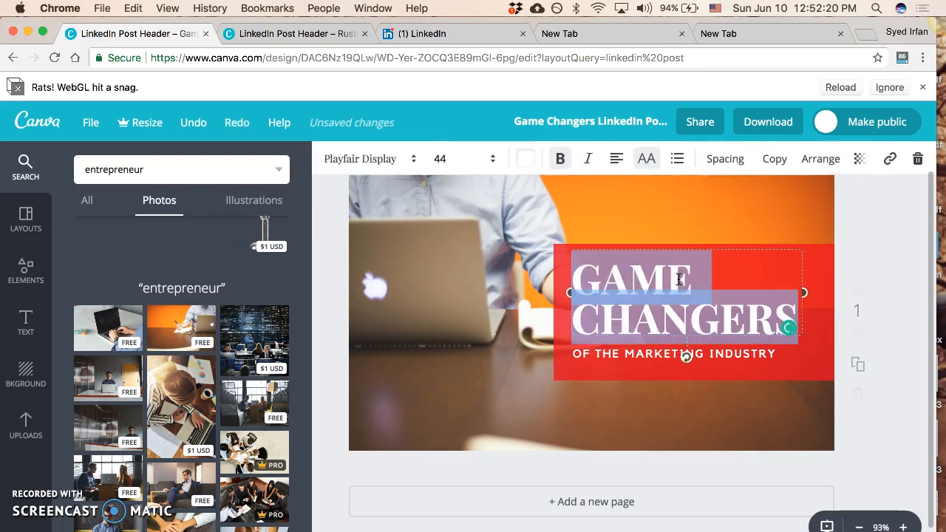
pyautogui.write('EPI')
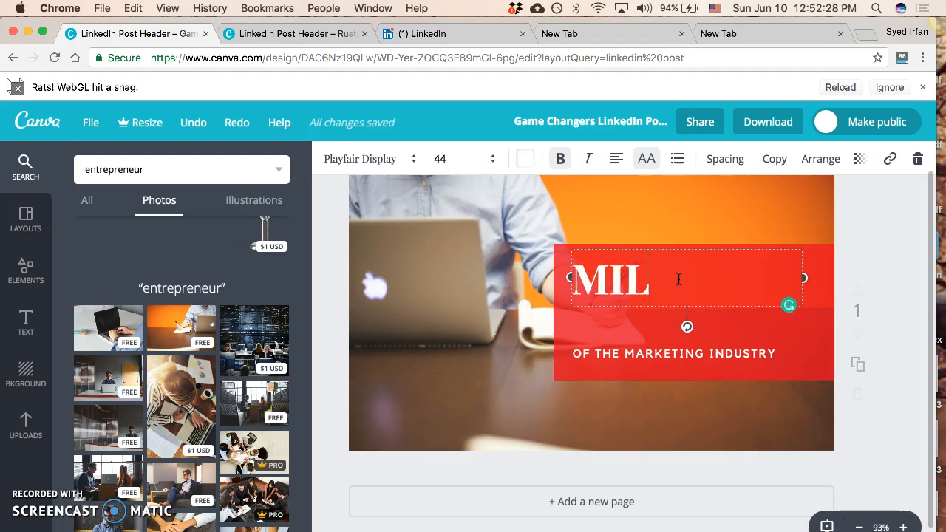
pyautogui.write('LION DOLLAR C')
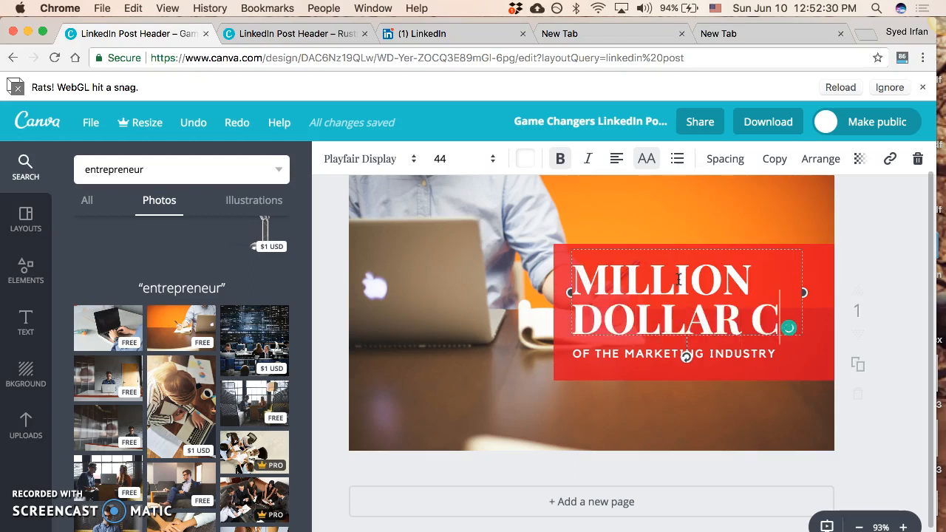
pyautogui.write('AMPAIGNS')
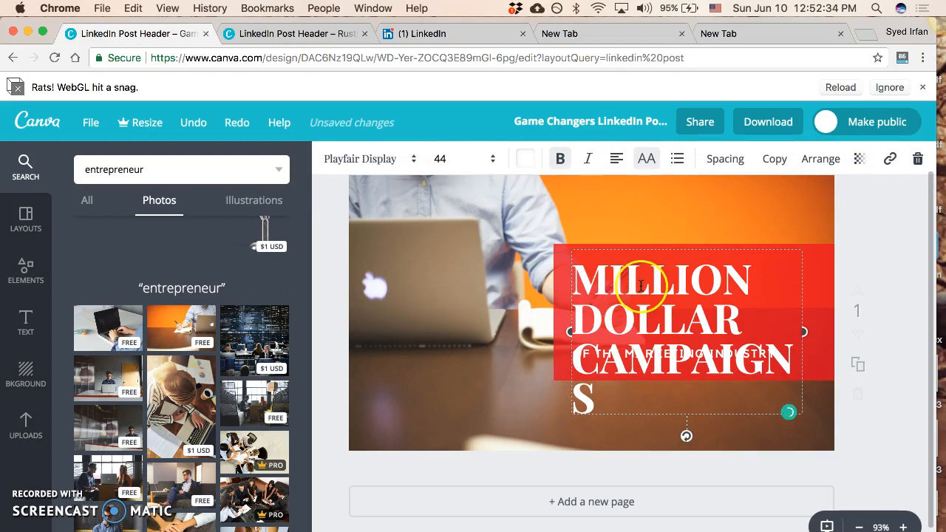
# Step: Set the heading's font size to 18 and deselect it
pyautogui.tripleClick(642, 286)
pyautogui.click(484, 160)
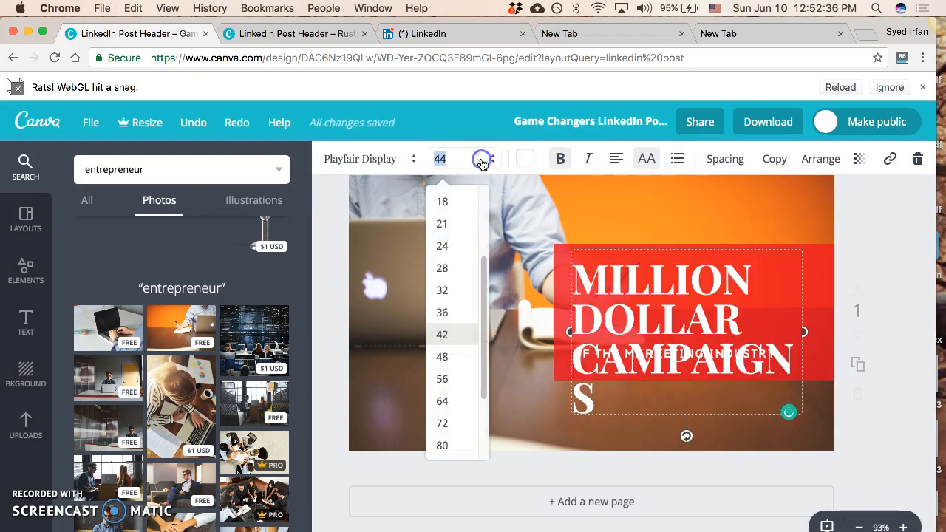
pyautogui.click(443, 201)
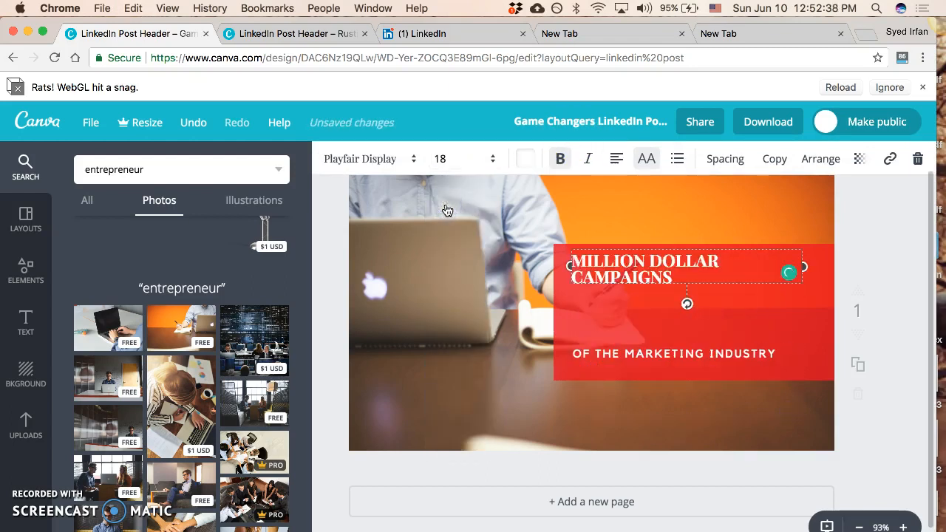
pyautogui.click(899, 247)
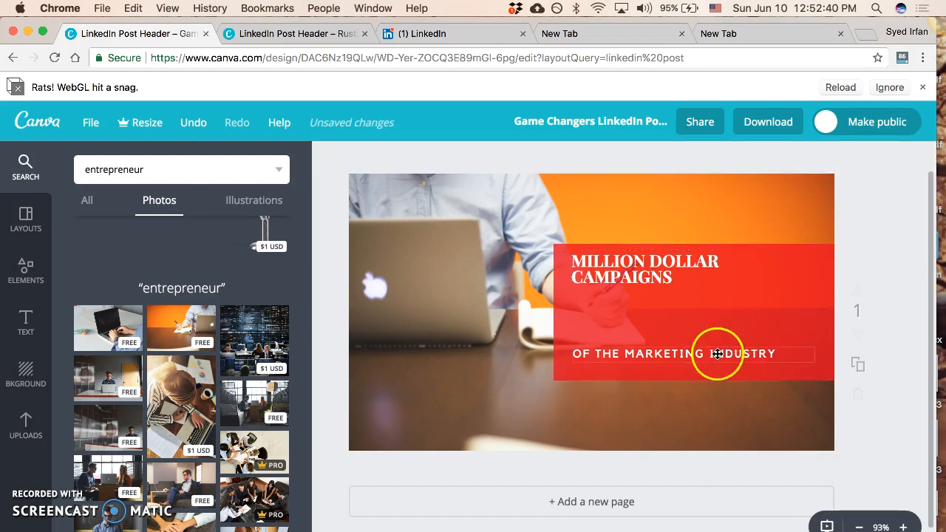
pyautogui.click(704, 353)
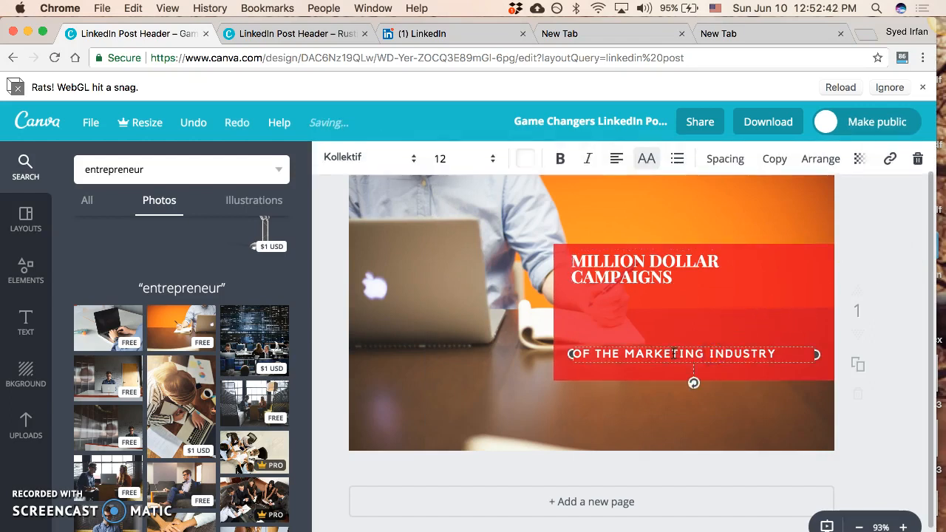
pyautogui.click(702, 317)
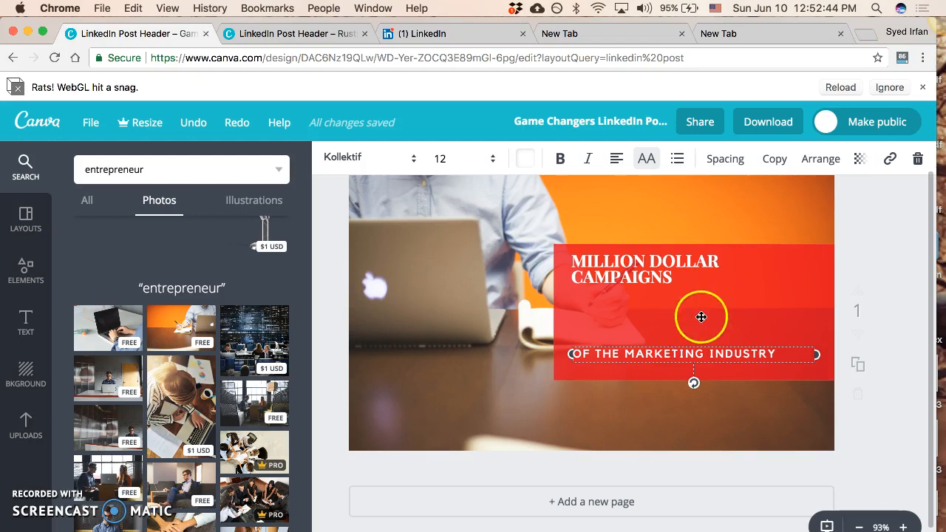
pyautogui.click(698, 352)
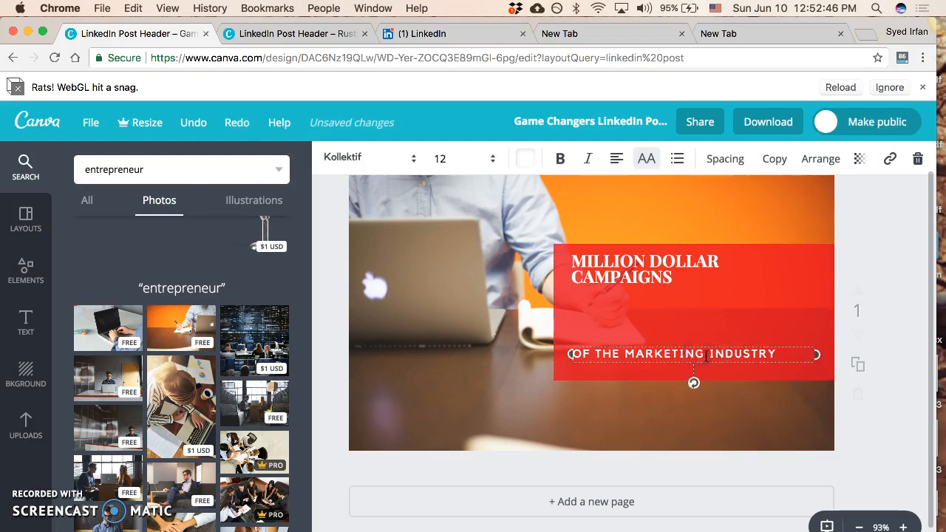
pyautogui.click(811, 353)
pyautogui.click(812, 353)
pyautogui.press('super+d')
pyautogui.click(722, 374)
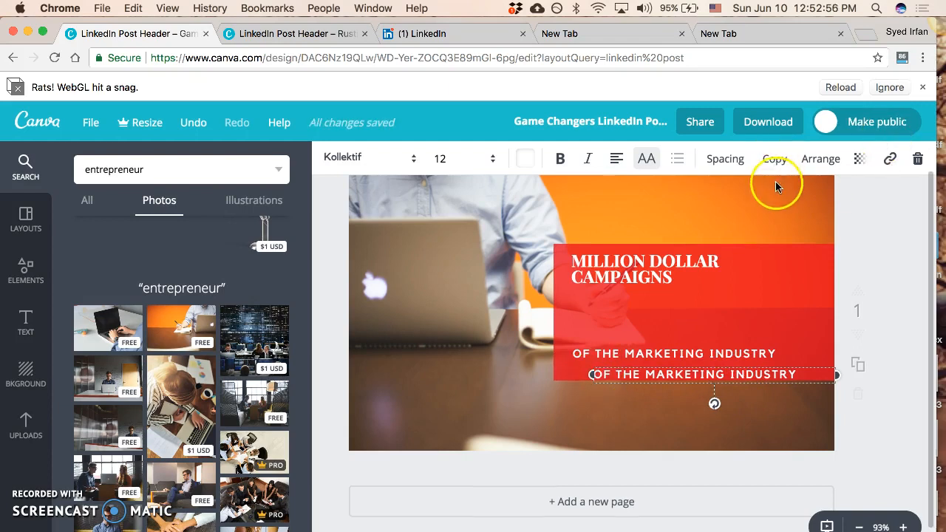
pyautogui.press('super+z')
pyautogui.click(769, 355)
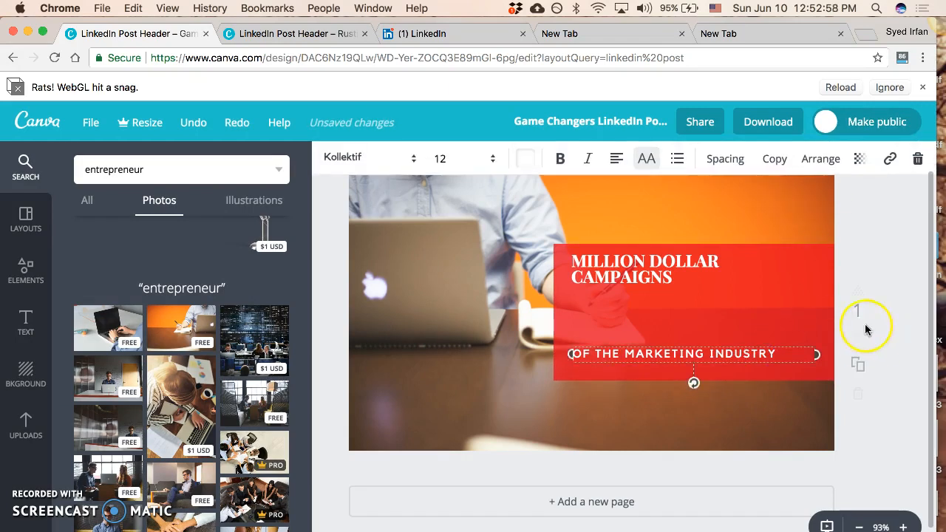
pyautogui.press('Escape')
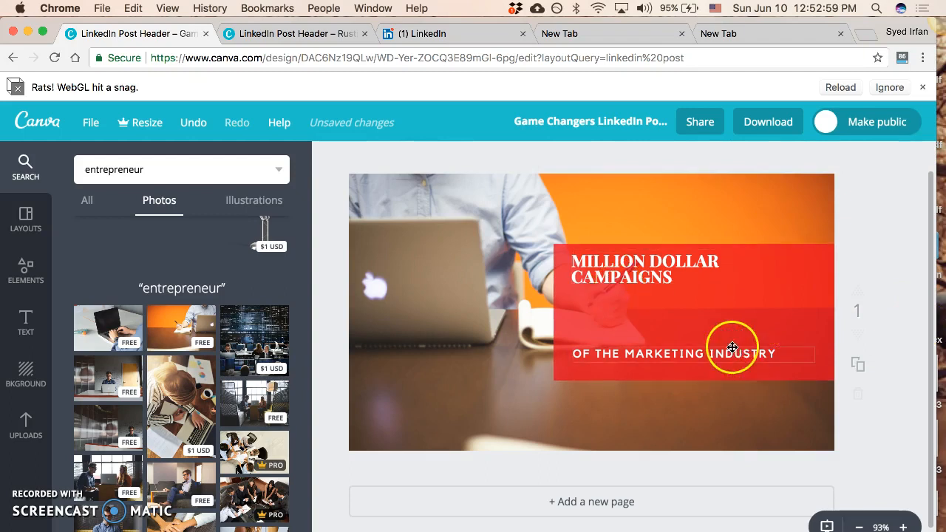
# Step: Duplicate the "OF THE MARKETING INDUSTRY" line, place the copy directly under the heading and change its text to "EXPLAINED BY THE COPYWRITER EXTRAORDINAIRE"
pyautogui.click(731, 350)
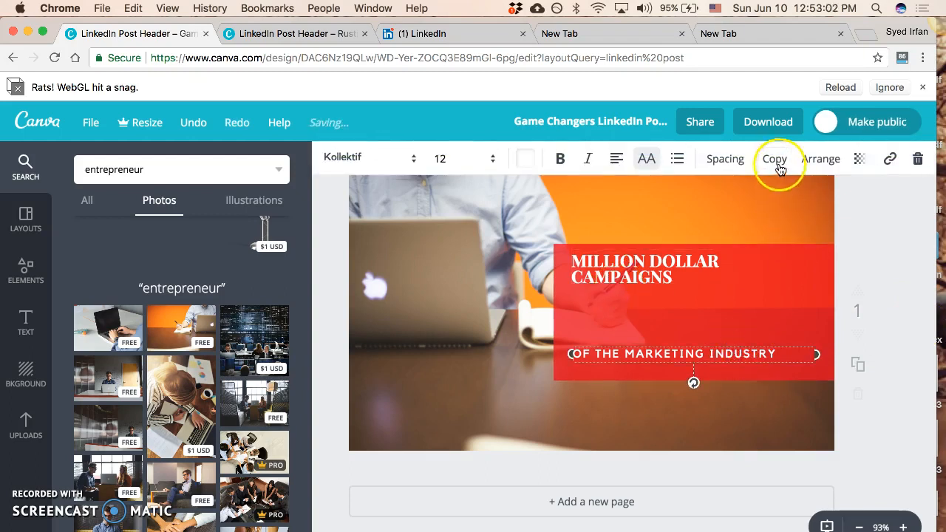
pyautogui.click(739, 365)
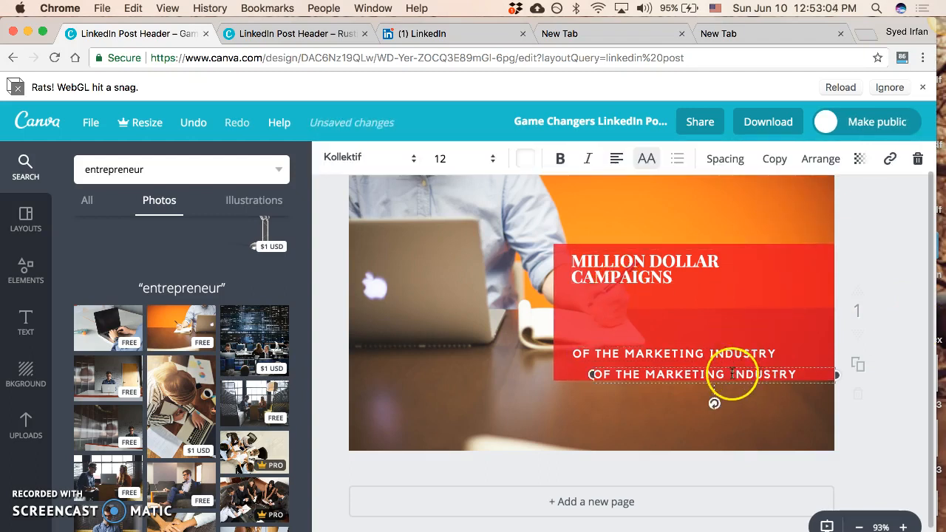
pyautogui.moveTo(790, 372); pyautogui.dragTo(767, 295)
pyautogui.tripleClick(694, 296)
pyautogui.write('EXPLAINED BY')
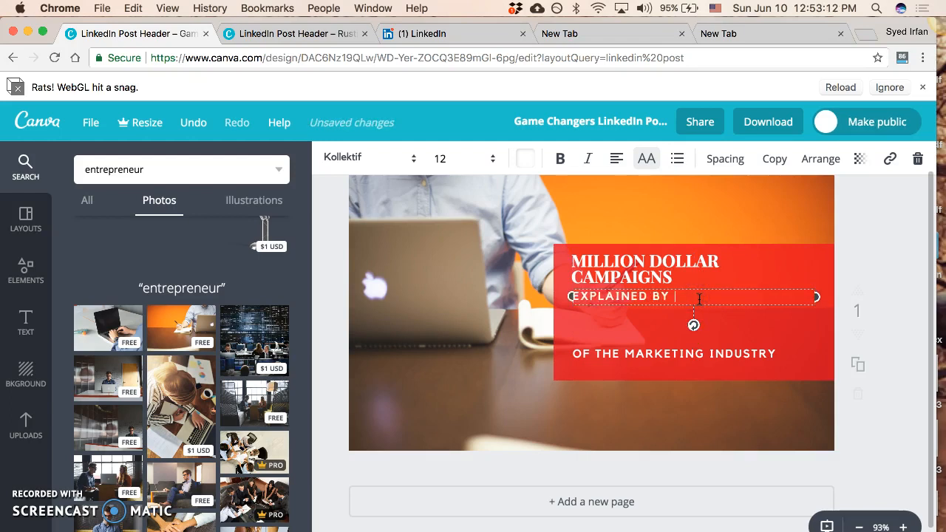
pyautogui.tripleClick(699, 298)
pyautogui.click(700, 298)
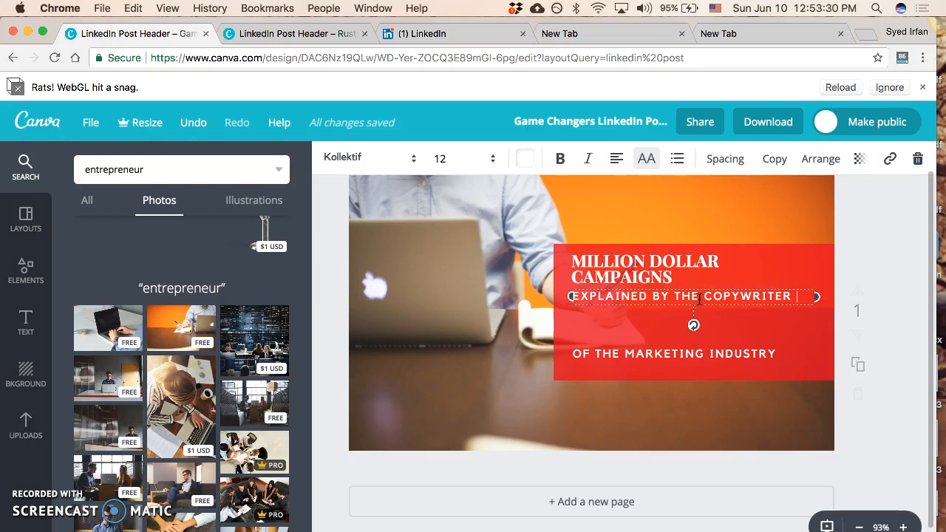
pyautogui.write('trao')
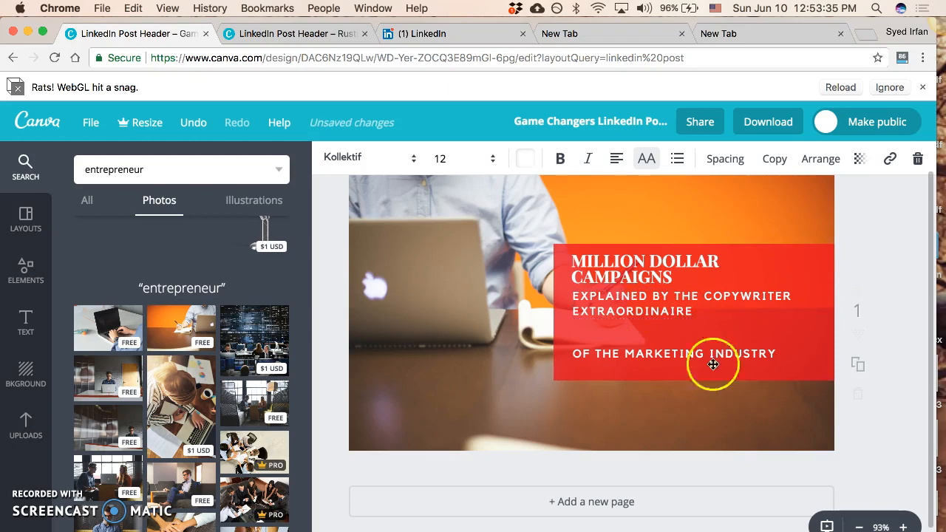
pyautogui.press('Escape')
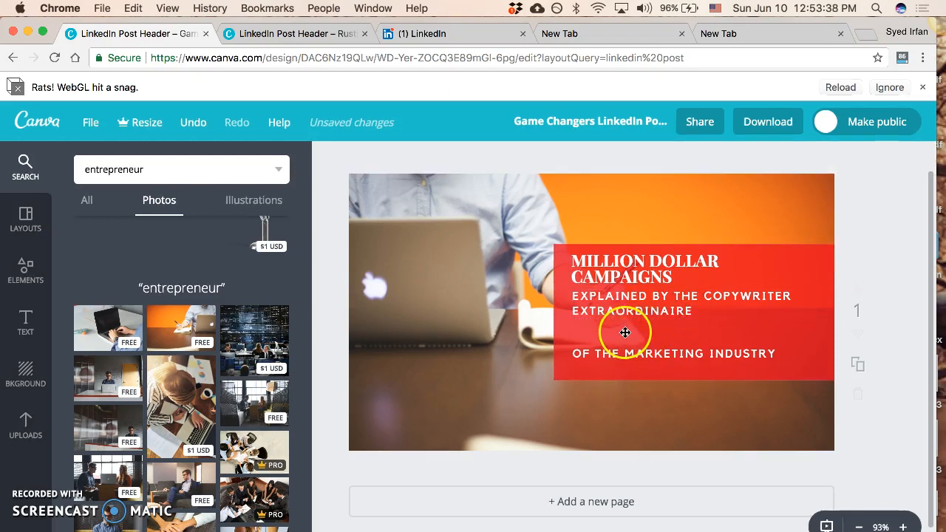
# Step: Replace "OF THE MARKETING INDUSTRY" with the guest's full name and move the "EXPLAINED BY" text slightly down from the heading
pyautogui.doubleClick(641, 355)
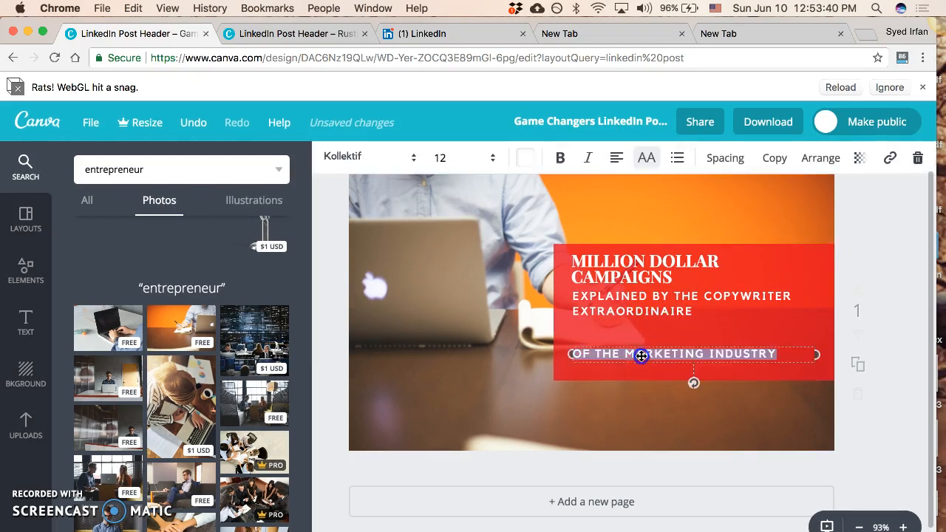
pyautogui.press('BackSpace')
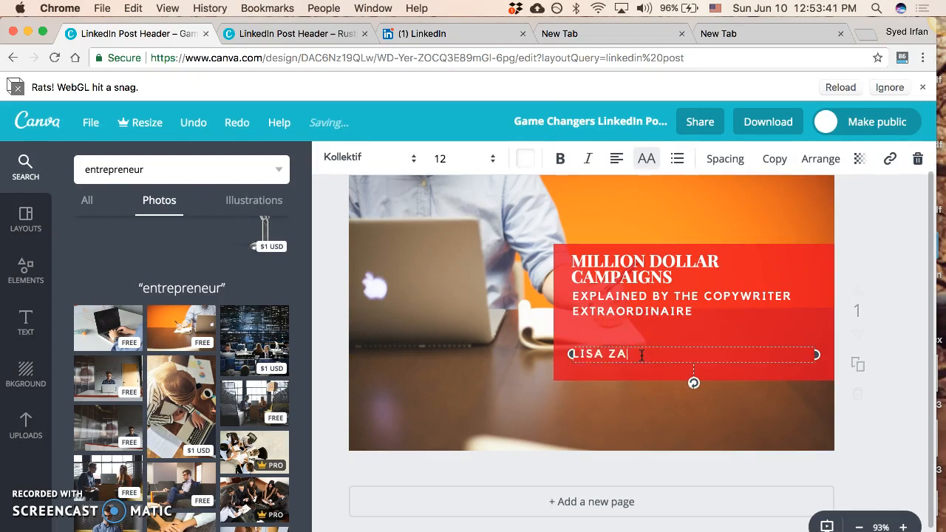
pyautogui.click(860, 243)
pyautogui.moveTo(641, 307); pyautogui.dragTo(640, 311)
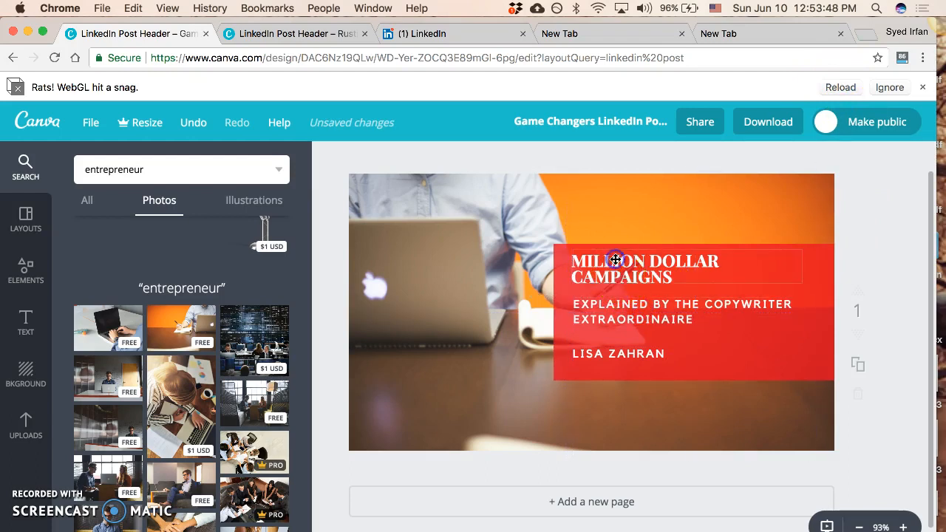
# Step: Extend the heading to "MILLION DOLLAR CAMPAIGNS ONLINE" and deselect it
pyautogui.click(615, 260)
pyautogui.click(587, 261)
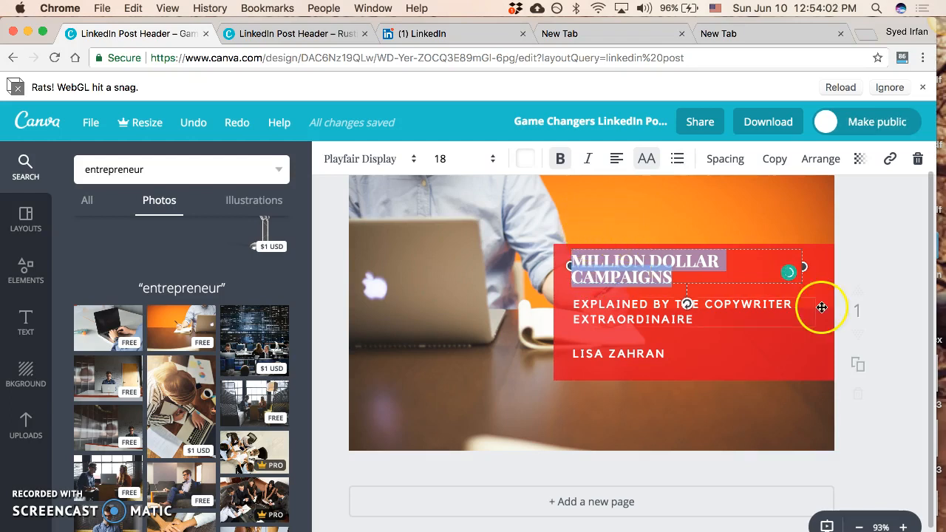
pyautogui.click(677, 278)
pyautogui.moveTo(678, 278); pyautogui.dragTo(572, 268)
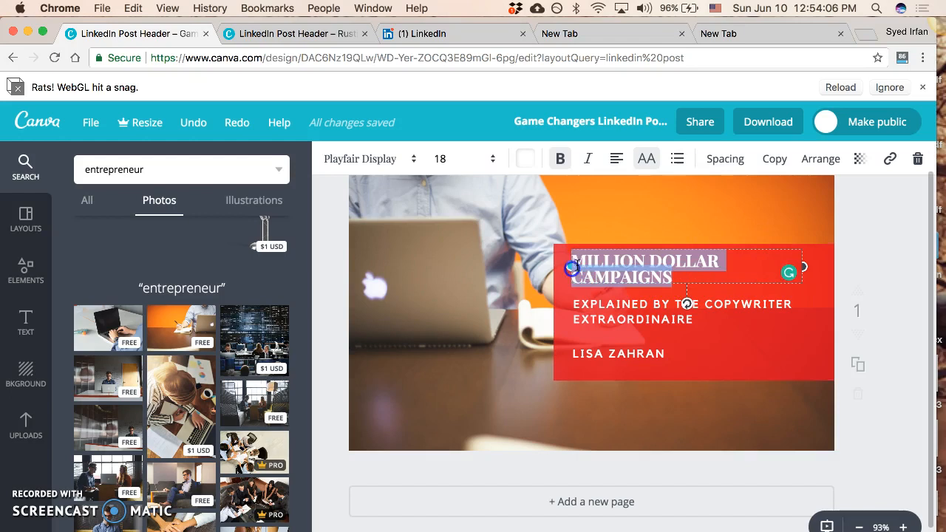
pyautogui.click(889, 245)
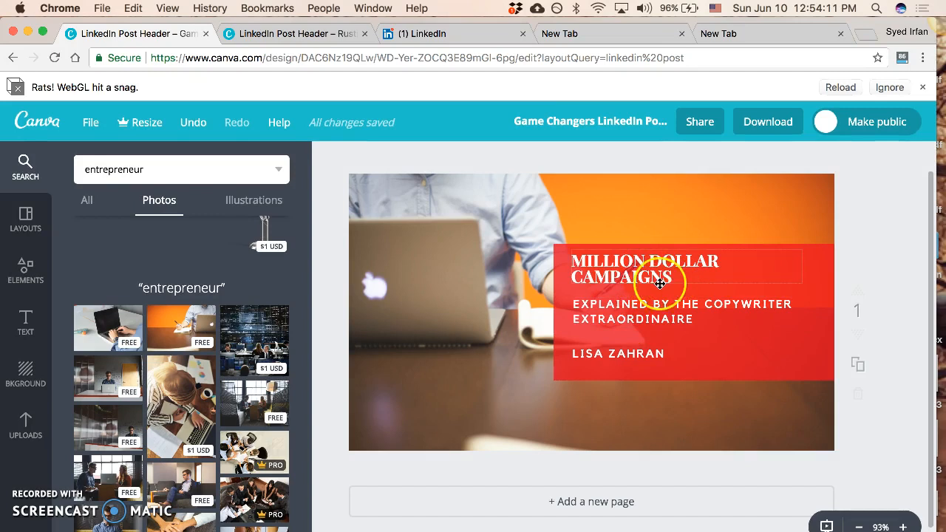
pyautogui.click(659, 278)
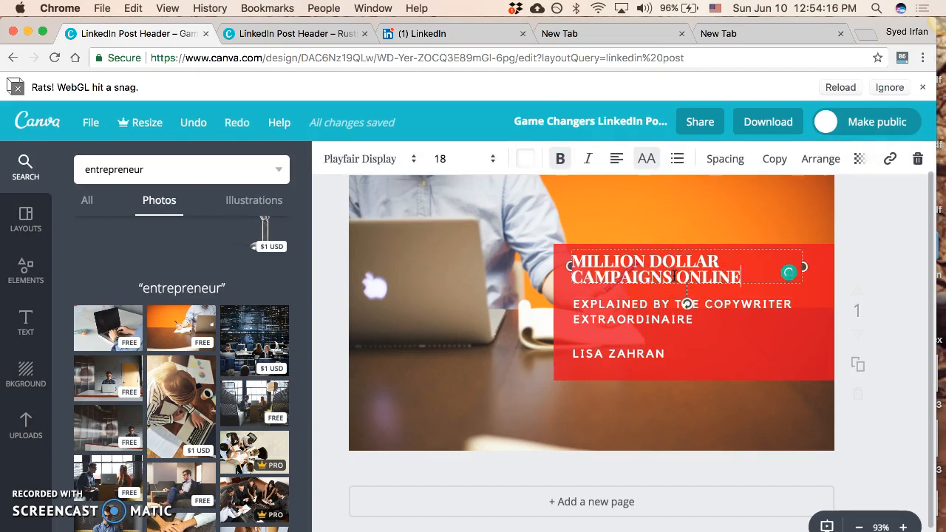
pyautogui.click(880, 224)
pyautogui.click(675, 276)
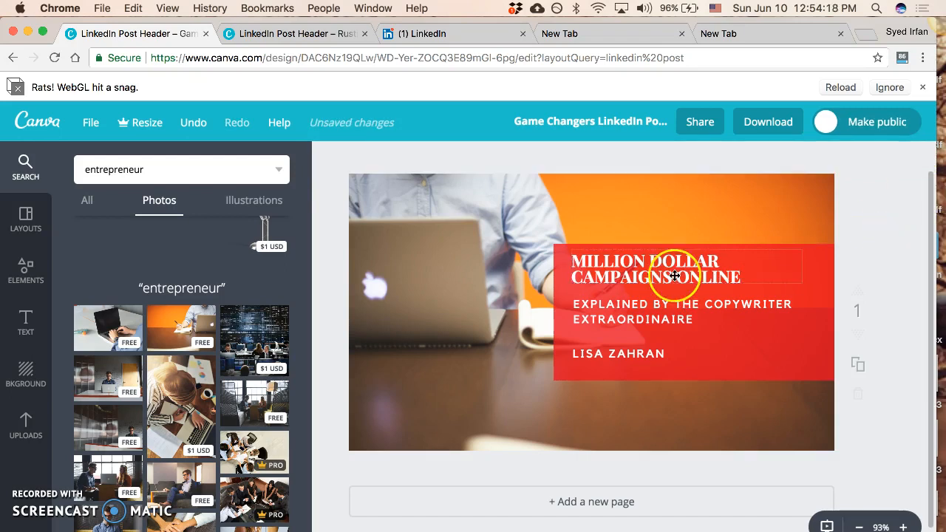
# Step: Add the uploaded portrait of the woman in the blue headscarf, shrink it and place it in the red box's lower-right corner
pyautogui.click(618, 316)
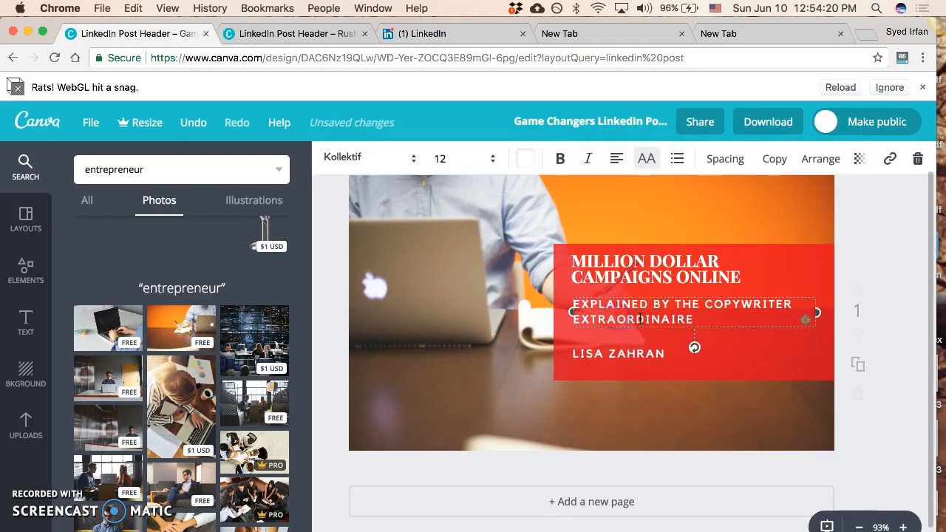
pyautogui.click(672, 350)
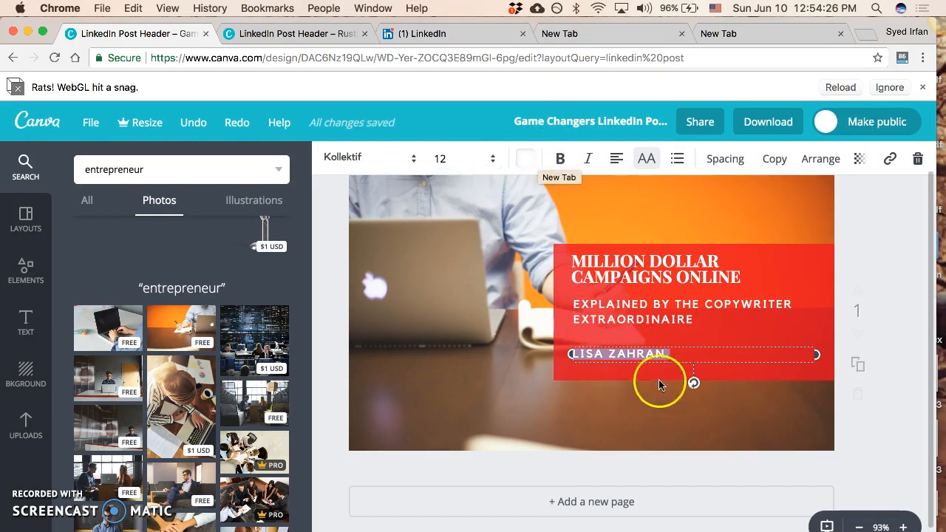
pyautogui.click(26, 425)
pyautogui.click(897, 340)
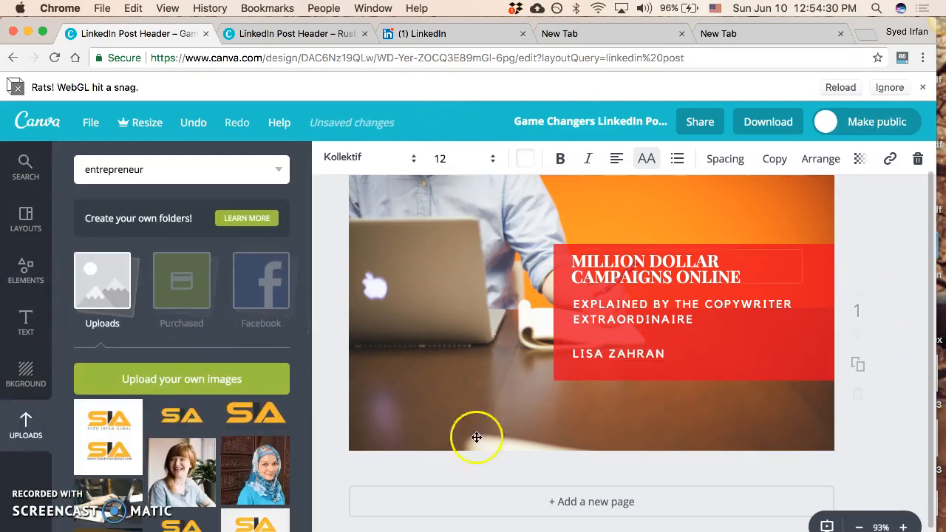
pyautogui.click(259, 465)
pyautogui.moveTo(698, 198); pyautogui.dragTo(795, 353)
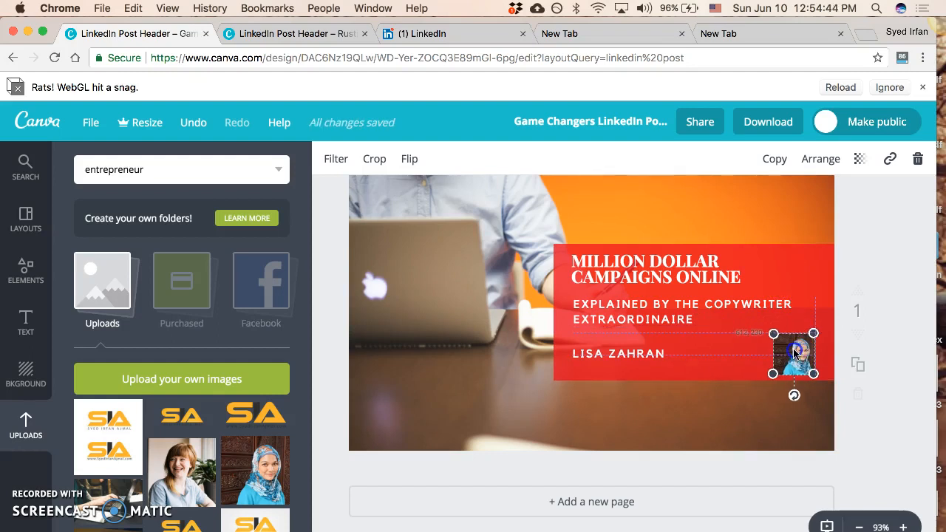
# Step: Move the guest's name slightly lower in the red box and place the portrait just to its right
pyautogui.moveTo(617, 352); pyautogui.dragTo(785, 338)
pyautogui.moveTo(714, 356); pyautogui.dragTo(619, 367)
pyautogui.moveTo(811, 353); pyautogui.dragTo(726, 360)
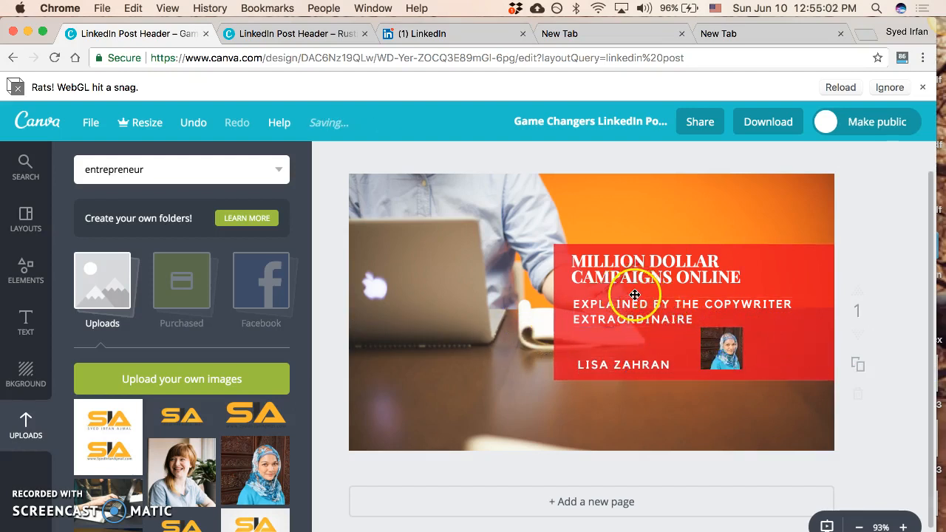
pyautogui.moveTo(714, 347)
pyautogui.mouseDown()
pyautogui.moveTo(734, 349)
pyautogui.moveTo(723, 349)
pyautogui.mouseUp()
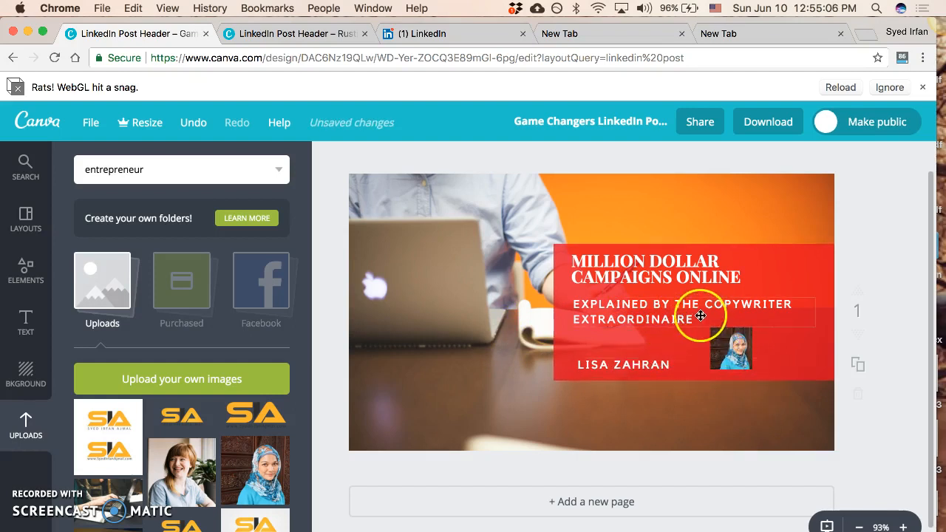
# Step: Change the line under the heading to "EXPLAINED BY" plus the guest's full name, and delete the separate name line
pyautogui.click(681, 302)
pyautogui.moveTo(674, 304); pyautogui.dragTo(703, 312)
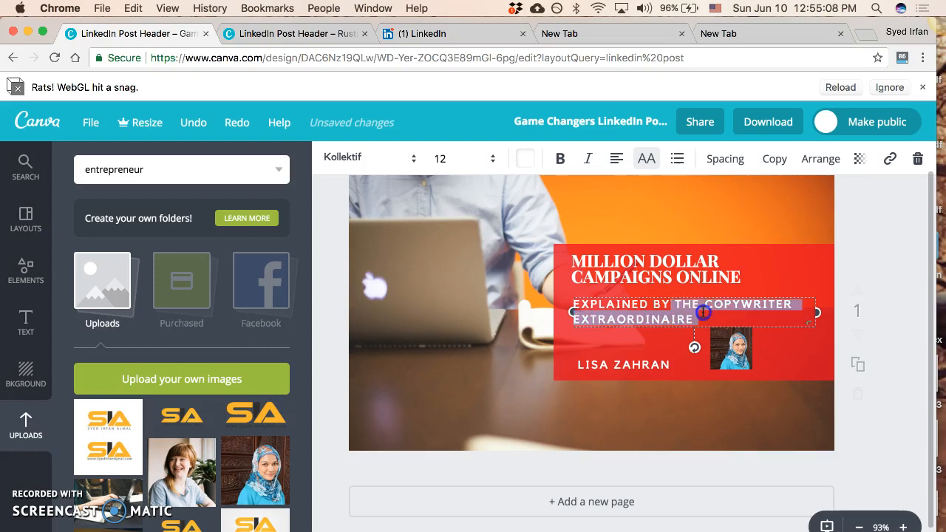
pyautogui.press('BackSpace')
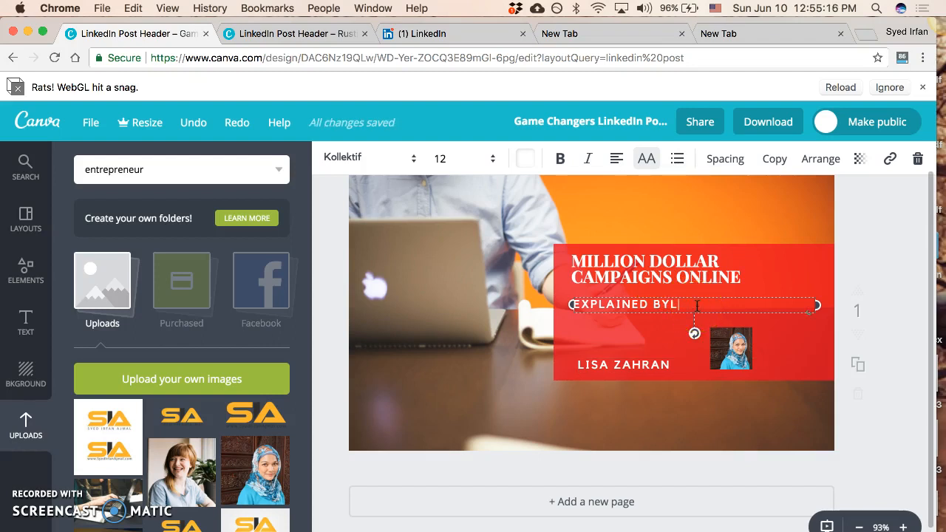
pyautogui.click(651, 363)
pyautogui.click(651, 364)
pyautogui.press('BackSpace')
pyautogui.click(865, 253)
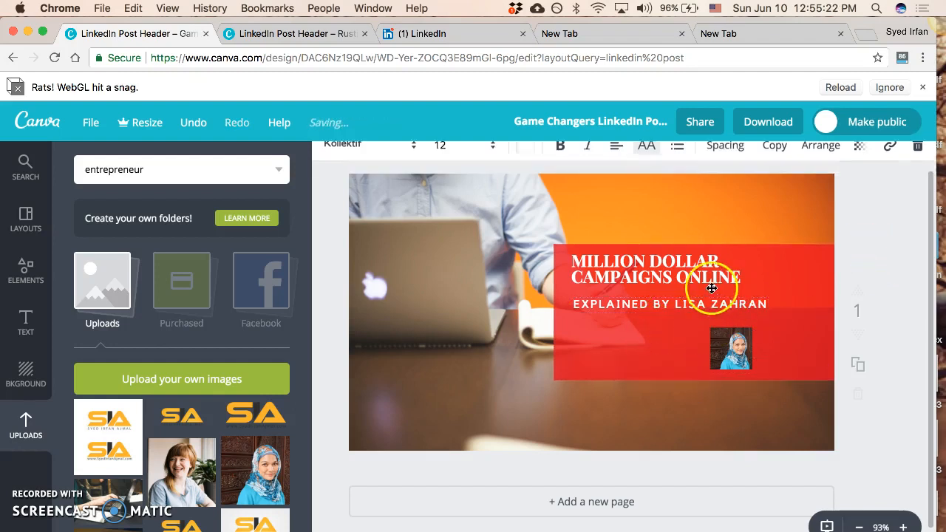
# Step: Move the portrait to the red box's right side and place the "EXPLAINED BY" line beneath it, aligned to the portrait's right edge
pyautogui.moveTo(712, 311); pyautogui.dragTo(776, 314)
pyautogui.moveTo(728, 361); pyautogui.dragTo(745, 351)
pyautogui.moveTo(793, 312); pyautogui.dragTo(787, 312)
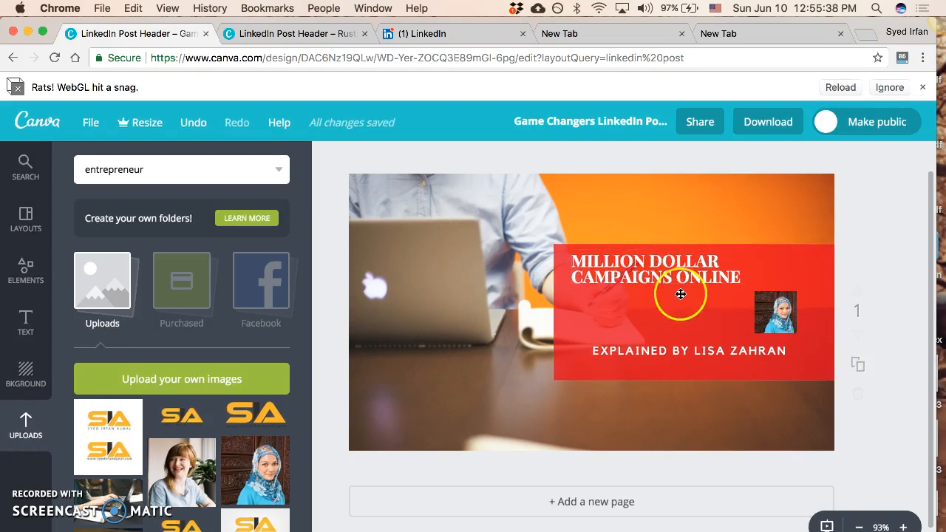
pyautogui.moveTo(782, 318); pyautogui.dragTo(800, 331)
pyautogui.moveTo(754, 351); pyautogui.dragTo(779, 349)
# Step: Set the heading's font size to 24 and narrow its text box until the text clears the portrait, wrapping onto four lines
pyautogui.moveTo(670, 271)
pyautogui.mouseDown()
pyautogui.moveTo(668, 283)
pyautogui.moveTo(655, 275)
pyautogui.mouseUp()
pyautogui.click(655, 275)
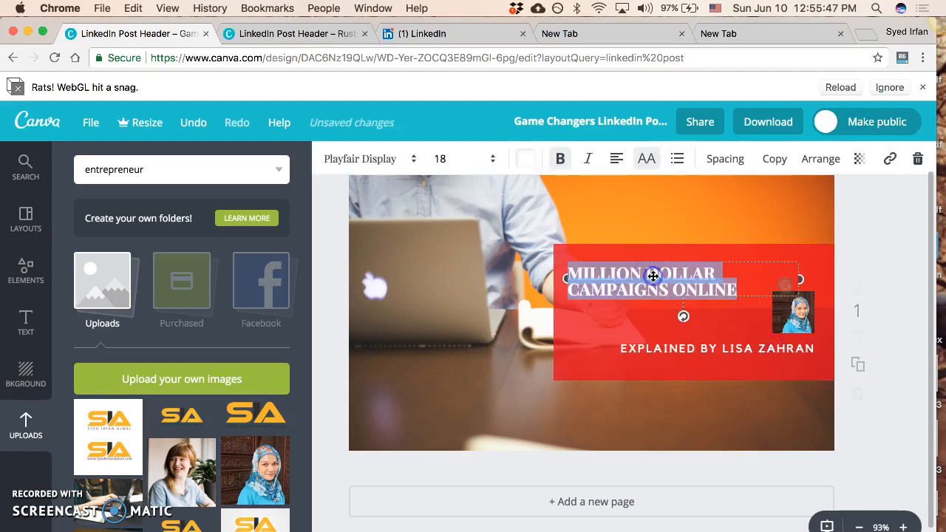
pyautogui.click(486, 160)
pyautogui.click(448, 368)
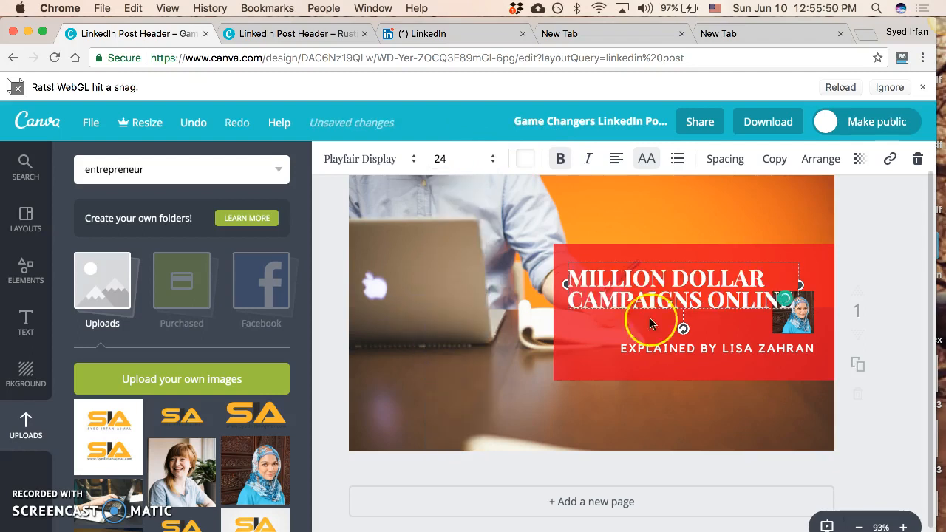
pyautogui.click(766, 292)
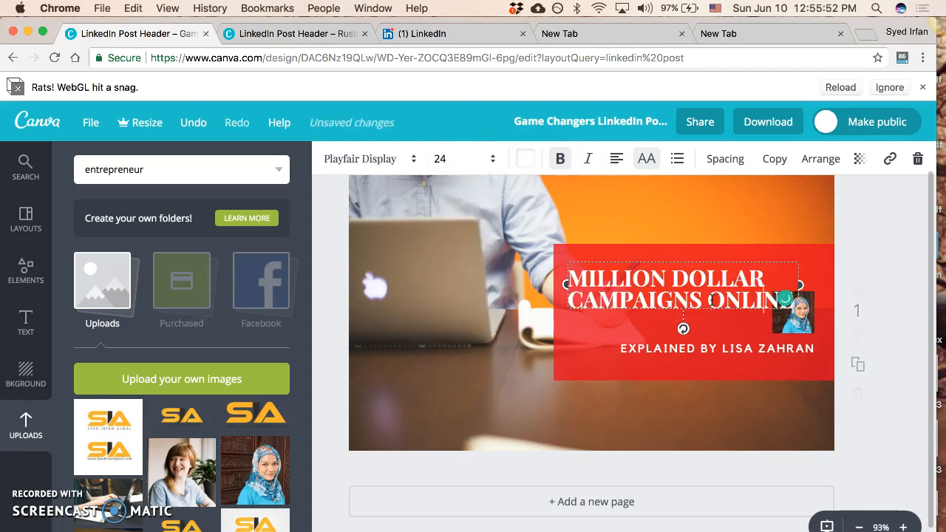
pyautogui.moveTo(801, 288); pyautogui.dragTo(759, 303)
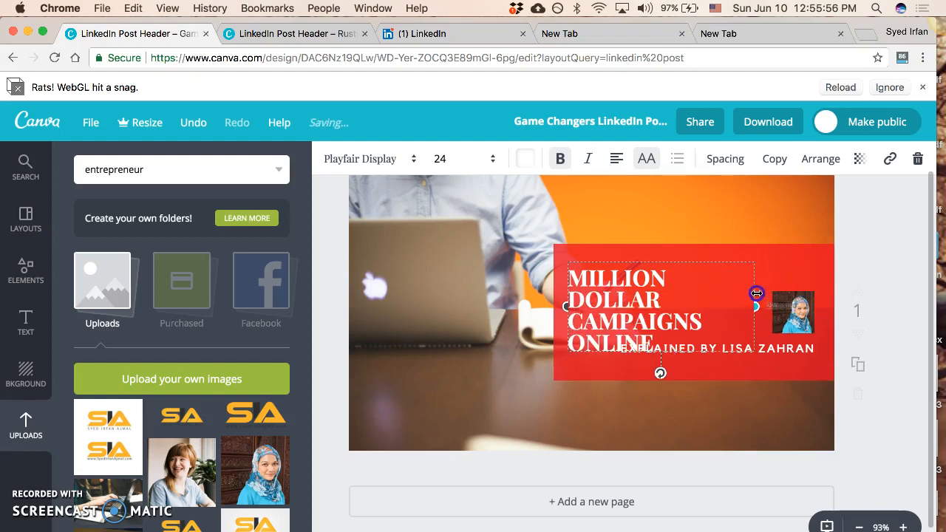
# Step: Move the "EXPLAINED BY" line to the red box's lower edge and raise the heading and portrait to its upper part
pyautogui.moveTo(803, 349); pyautogui.dragTo(809, 373)
pyautogui.moveTo(680, 303); pyautogui.dragTo(762, 273)
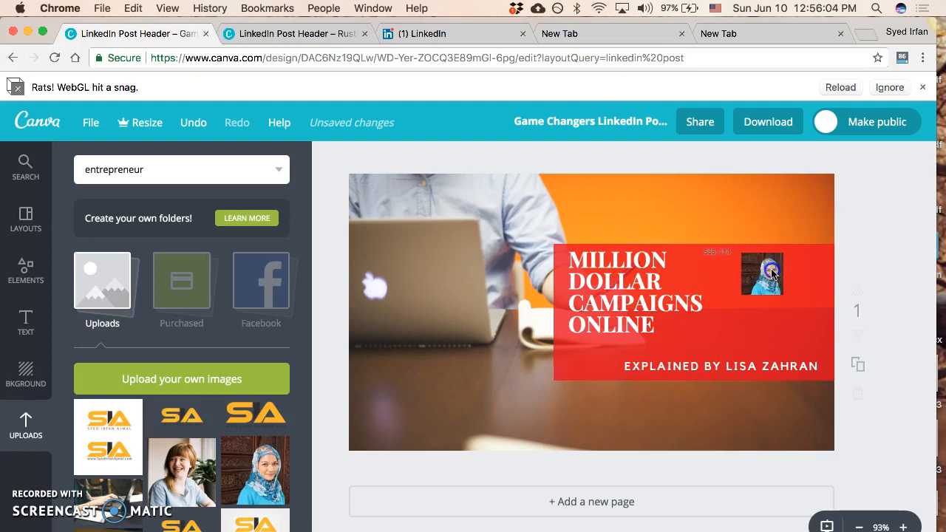
# Step: Try moving the "EXPLAINED BY" line up to just beneath the heading
pyautogui.moveTo(760, 348)
pyautogui.mouseDown()
pyautogui.moveTo(767, 352)
pyautogui.moveTo(754, 334)
pyautogui.mouseUp()
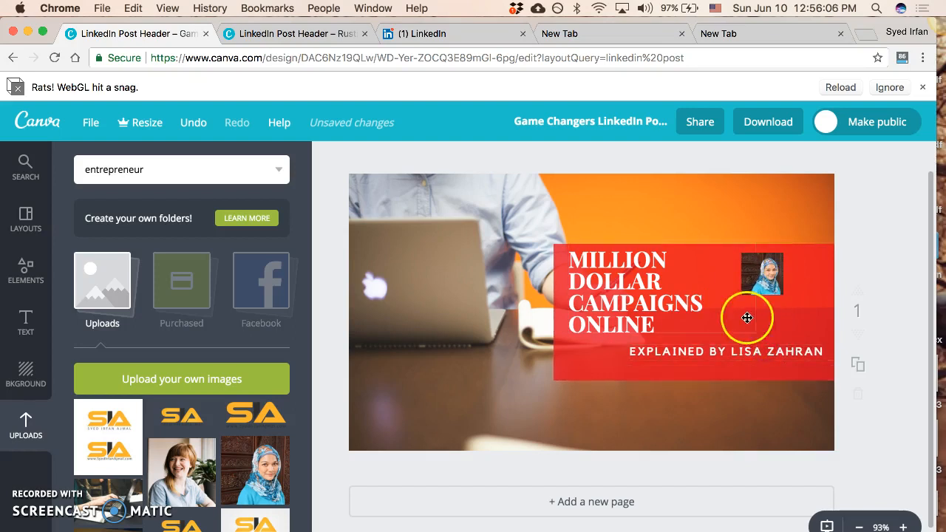
pyautogui.click(655, 327)
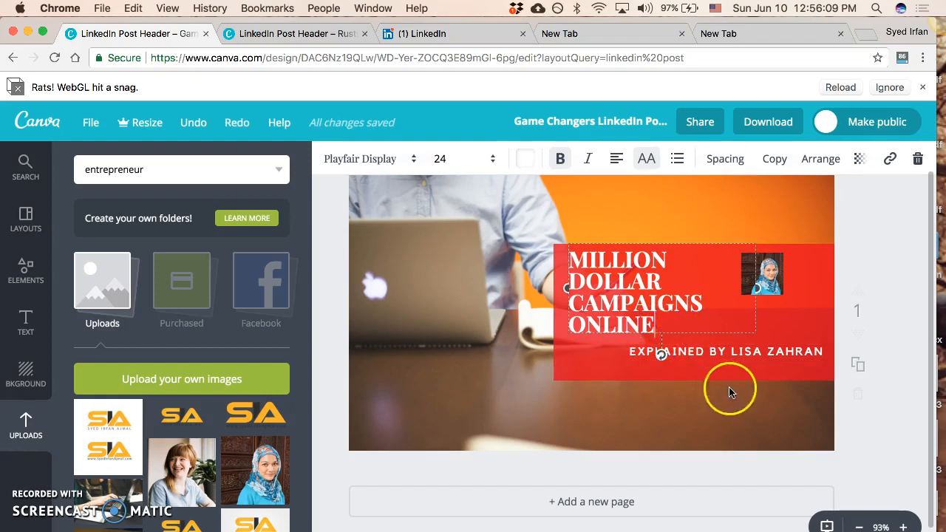
pyautogui.click(898, 215)
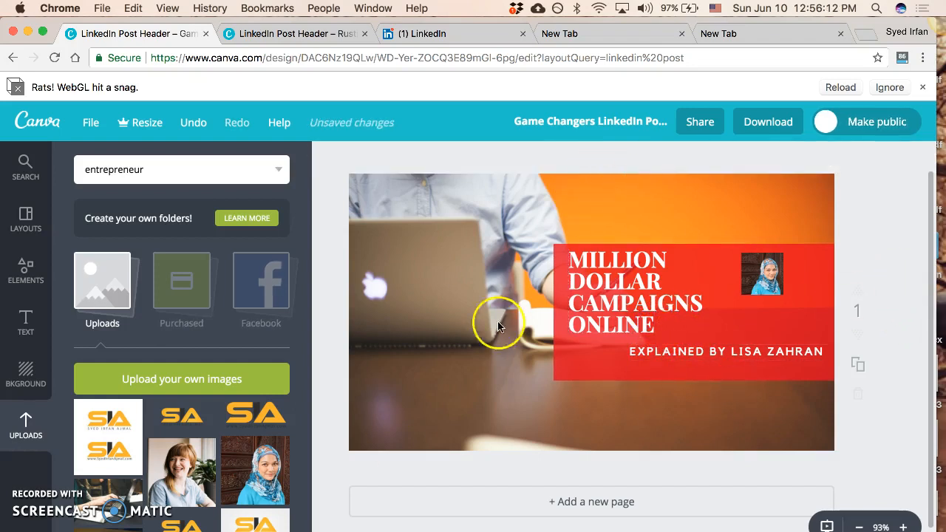
pyautogui.click(476, 261)
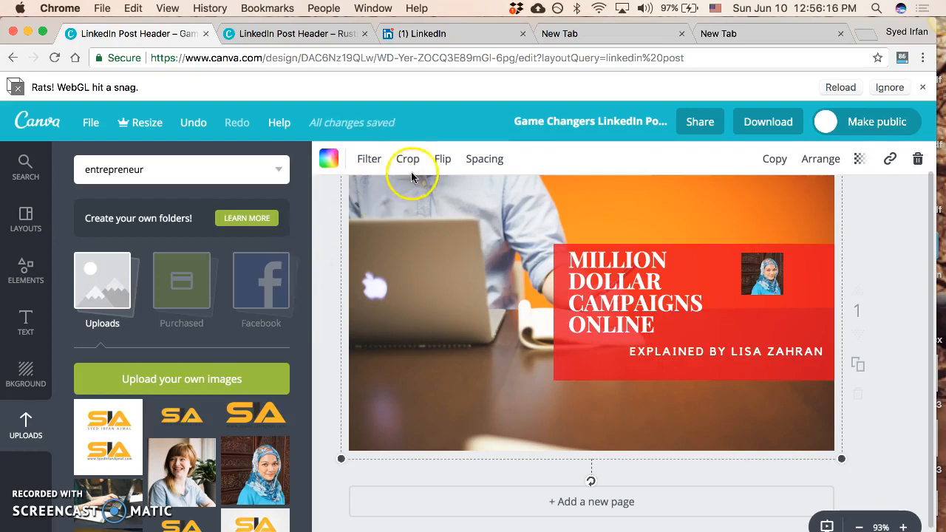
pyautogui.click(26, 321)
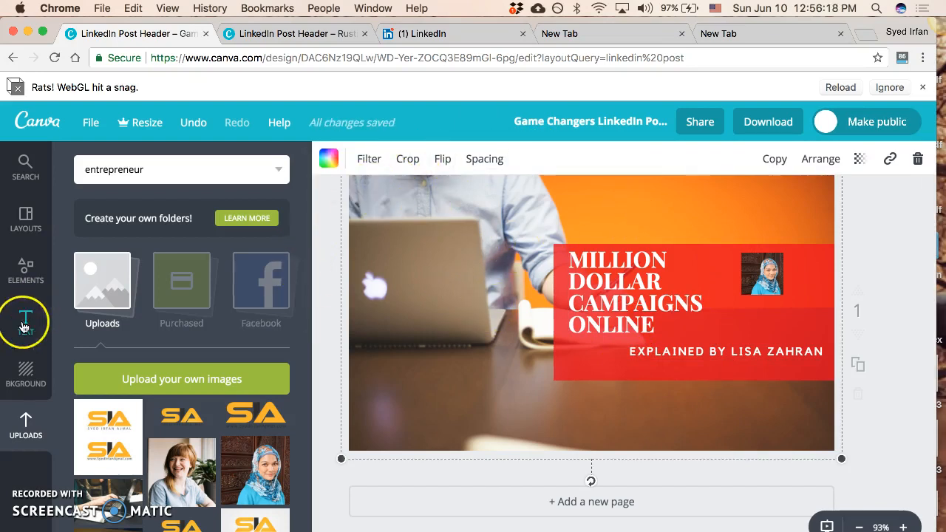
pyautogui.click(668, 355)
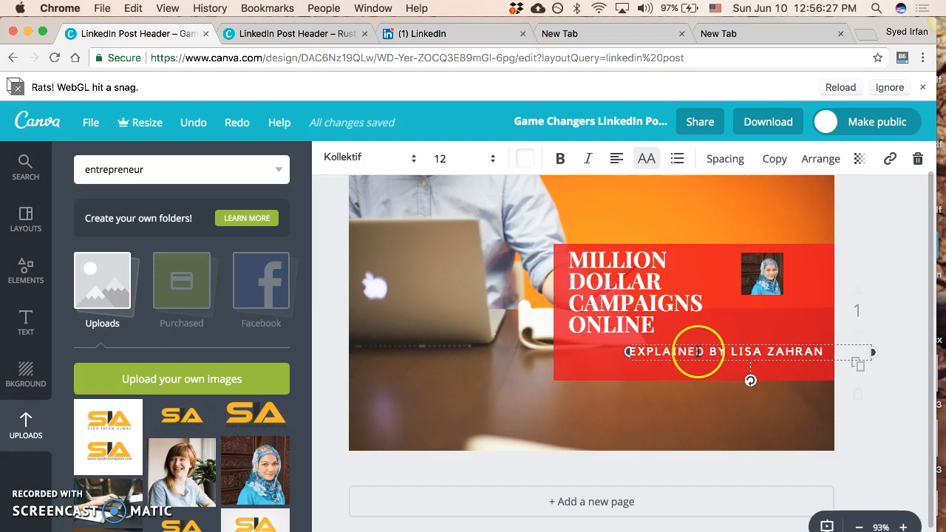
pyautogui.write('FOR YOU PAY, I CAN SEND TODAY OPTIONS:  1. YOUR PAKISTAN BANK ACCOUNT 2. PAYPAL (MAY BE I CAN SEND AT LEAST SOME AMOUNT ON IT) 3. GET MY DUBAI BASED FRIEND TO SEND YOU OR YOUR HUBBY CASH VIA ATM ETC.')
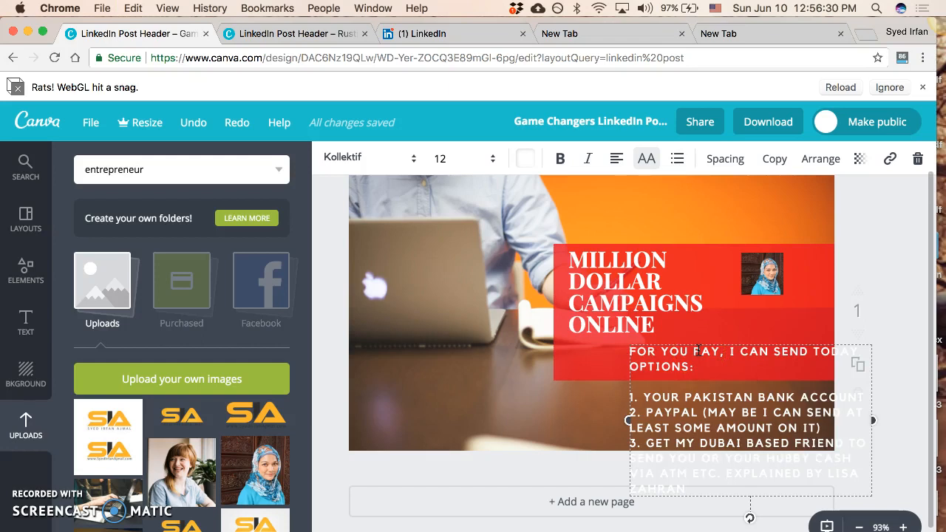
pyautogui.press('super+z')
pyautogui.click(746, 353)
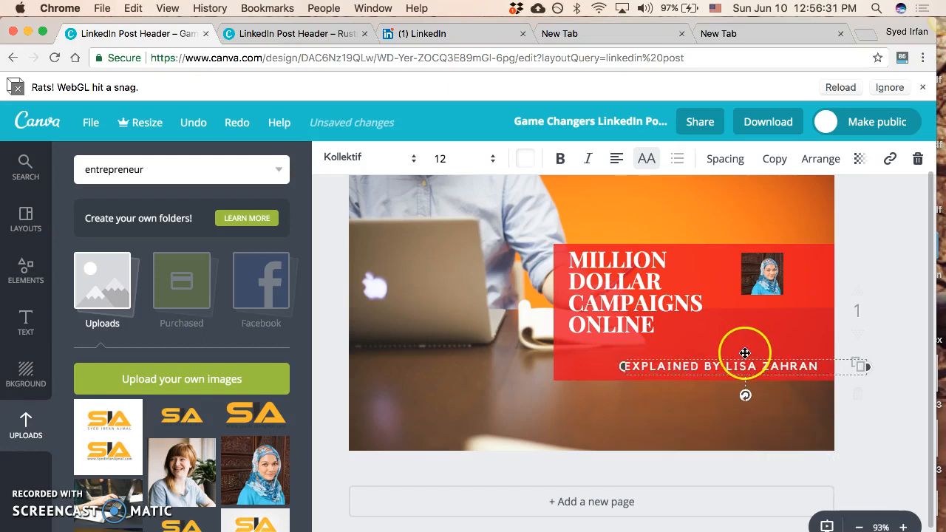
pyautogui.press('super+z')
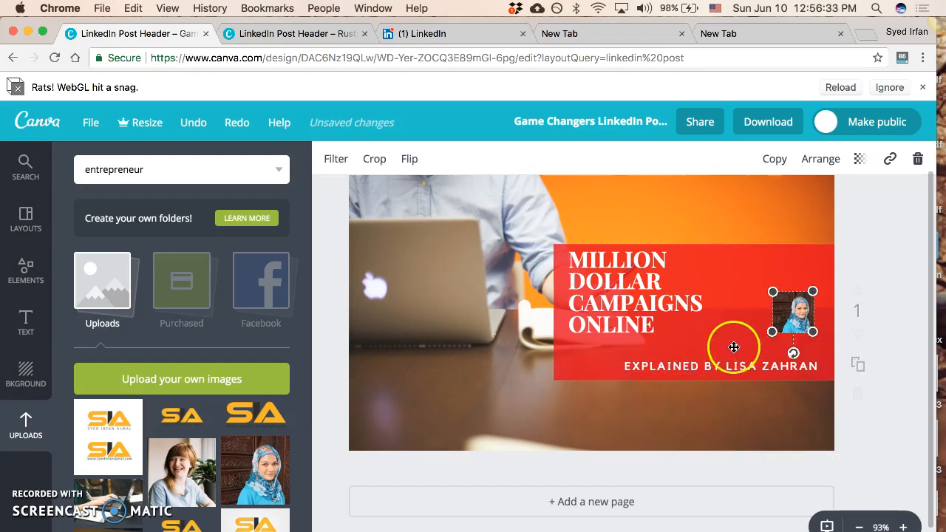
pyautogui.click(193, 123)
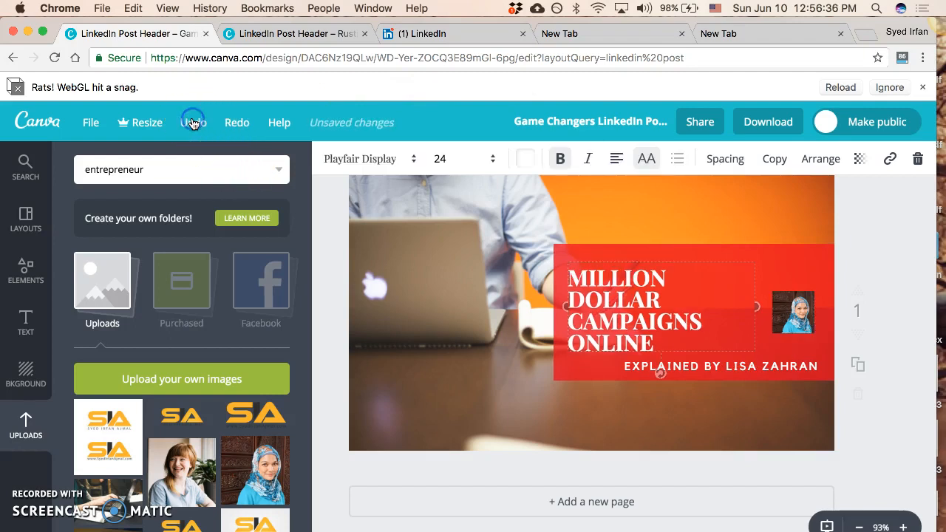
pyautogui.click(229, 123)
pyautogui.click(229, 124)
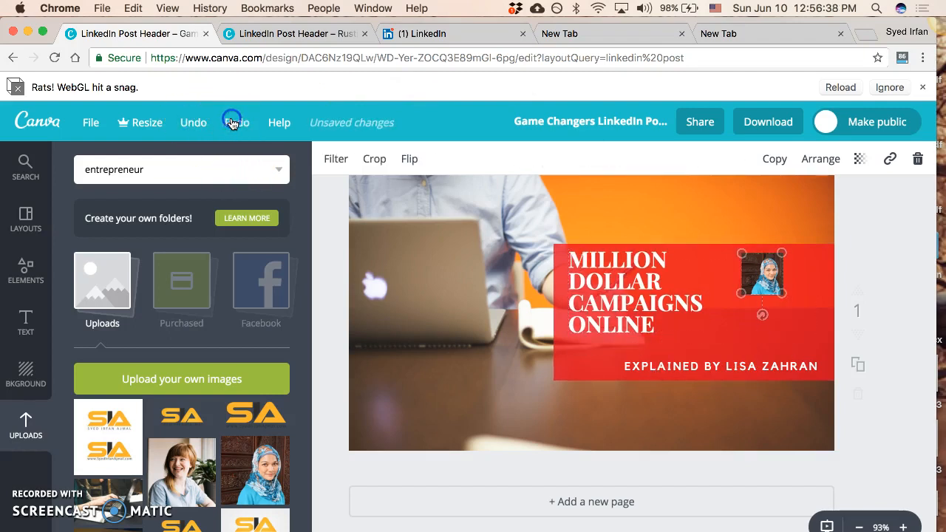
pyautogui.click(687, 378)
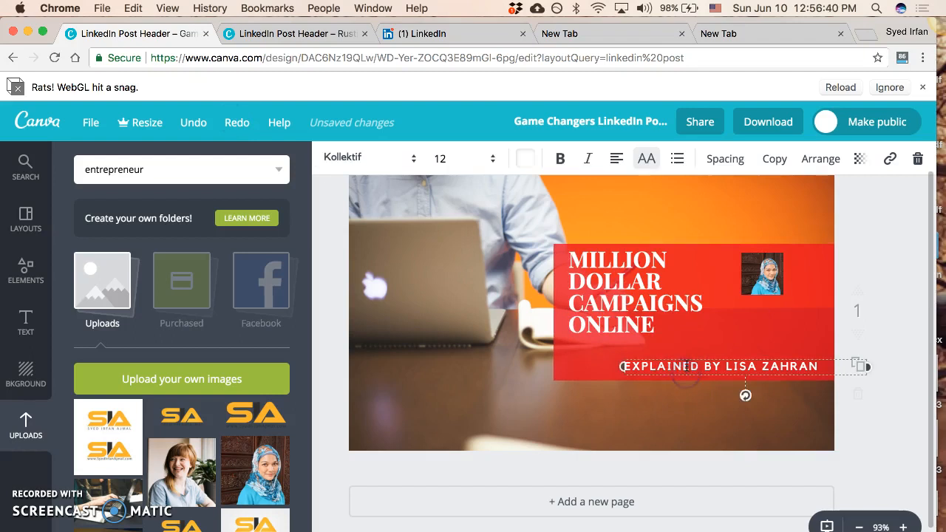
pyautogui.write('FOR YOU PAY, I CAN SEND TODAY OPTIONS:  1. YOUR PAKISTAN BANK ACCOUNT 2. PAYPAL (MAY BE I CAN SEND AT LEAST SOME AMOUNT ON IT) 3. GET MY DUBAI BASED FRIEND TO SEND YOU OR YOUR HUBBY CASH VIA ATM ETC.')
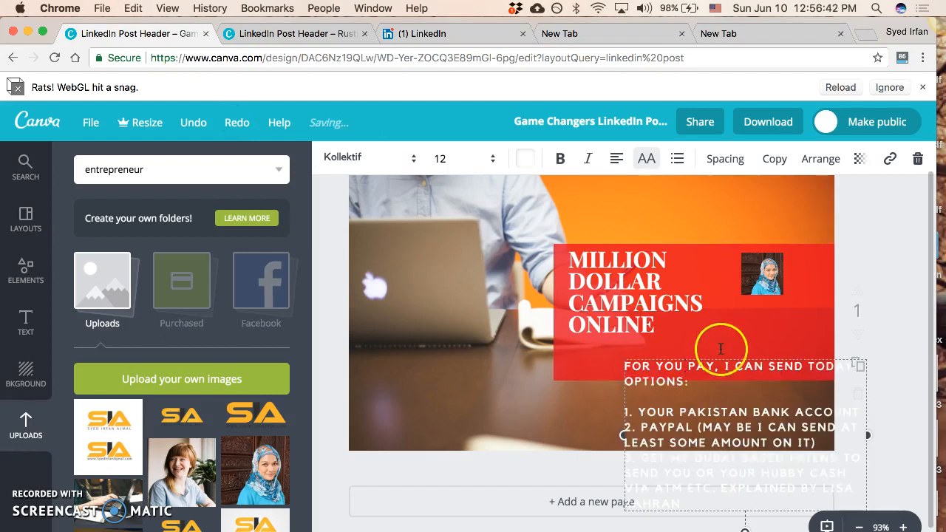
pyautogui.press('super+z')
pyautogui.click(839, 357)
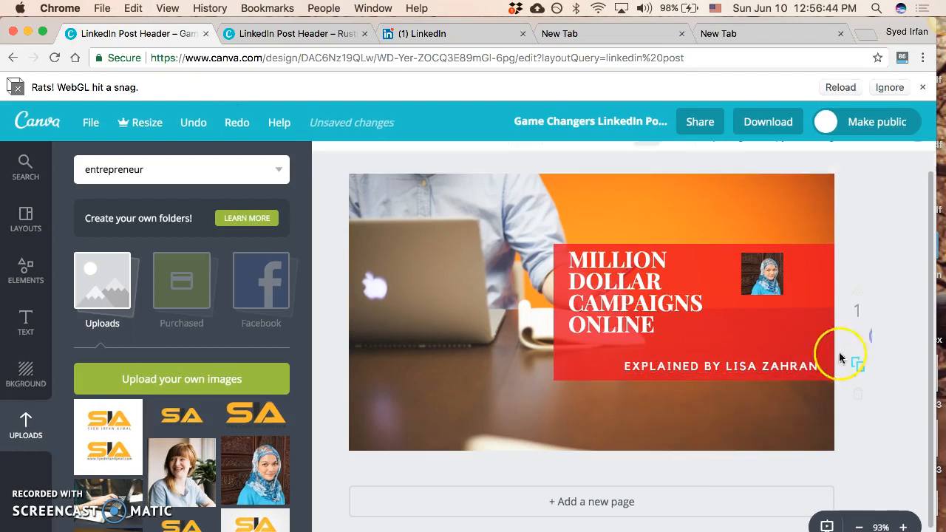
# Step: Duplicate the "EXPLAINED BY" line below the red box and extend the copy's text box left to the box's left edge
pyautogui.click(793, 368)
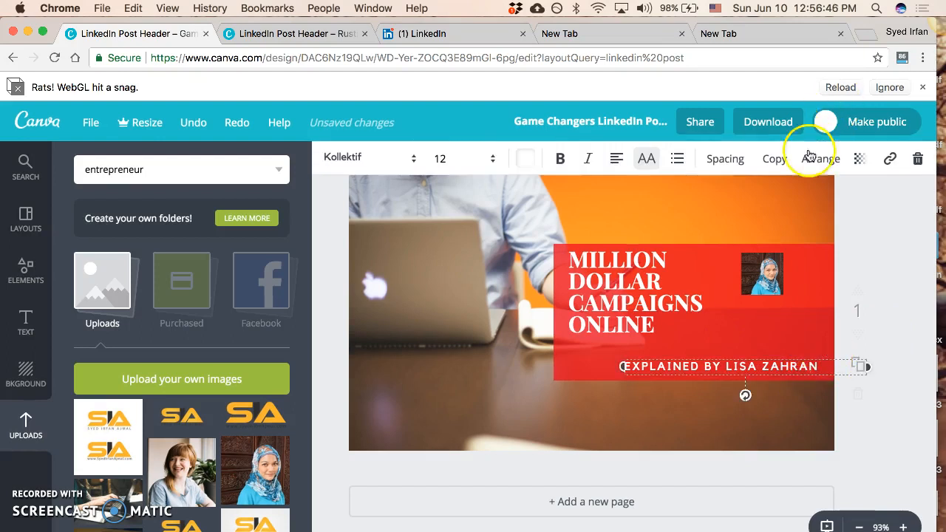
pyautogui.click(776, 166)
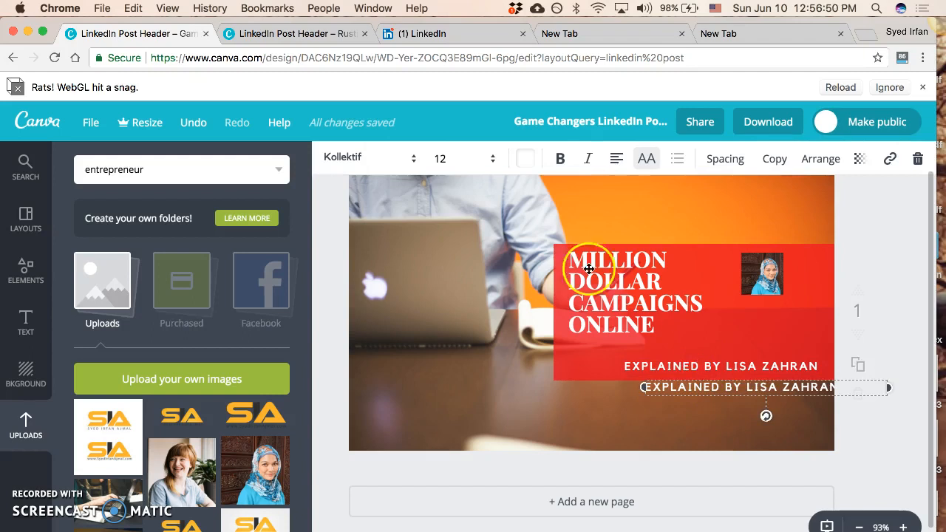
pyautogui.moveTo(687, 392); pyautogui.dragTo(730, 373)
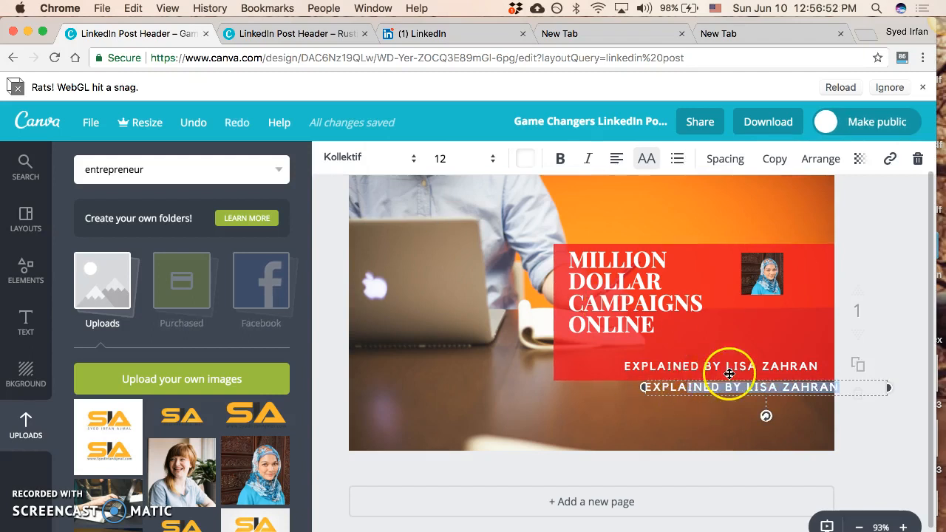
pyautogui.click(730, 373)
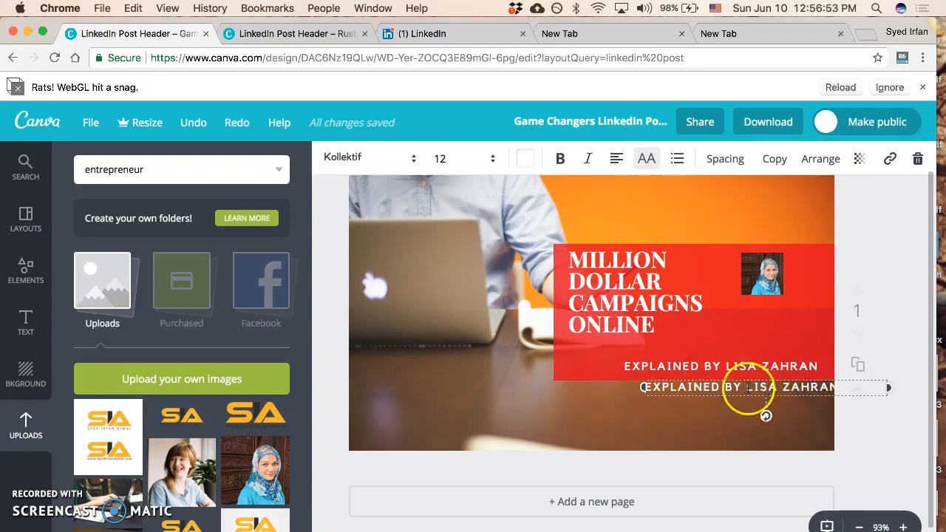
pyautogui.moveTo(645, 385); pyautogui.dragTo(556, 388)
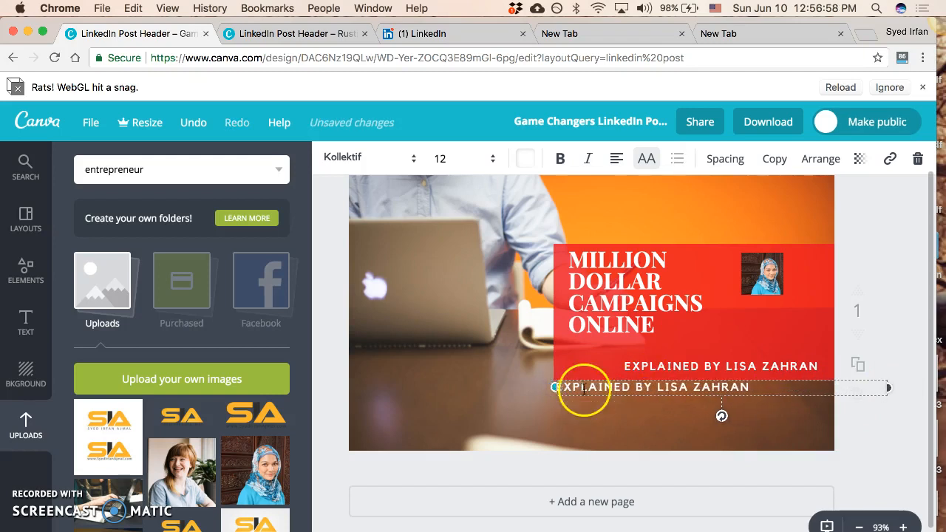
# Step: Replace the copy's text with "AS HEARD ON THE SIA BUSINESS SHOW: S01E03" and narrow its text box to the image's right edge
pyautogui.press('super+a')
pyautogui.write('CAS')
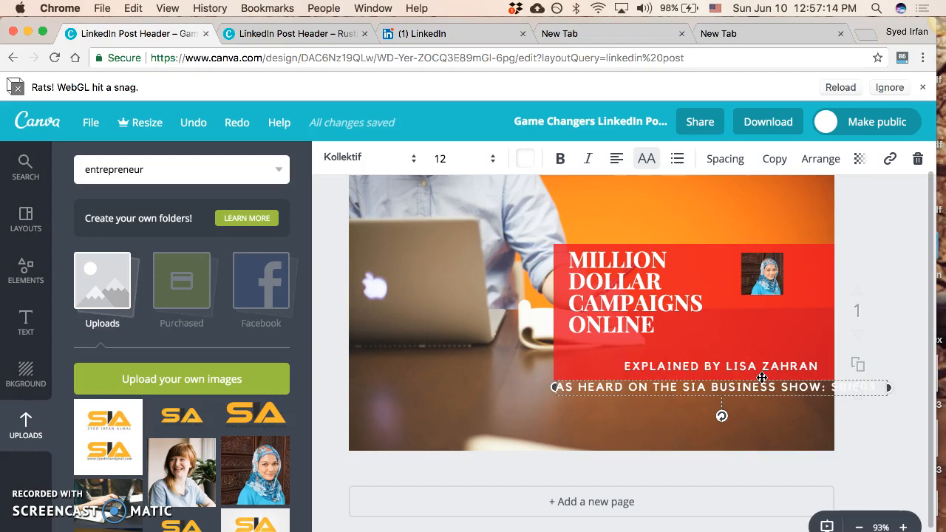
pyautogui.click(874, 362)
pyautogui.click(682, 389)
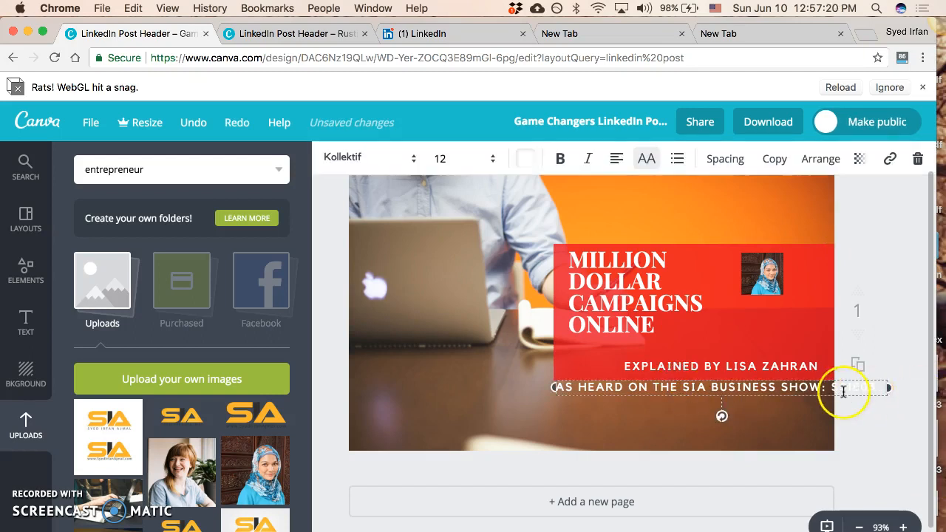
pyautogui.moveTo(889, 385); pyautogui.dragTo(833, 388)
pyautogui.click(894, 263)
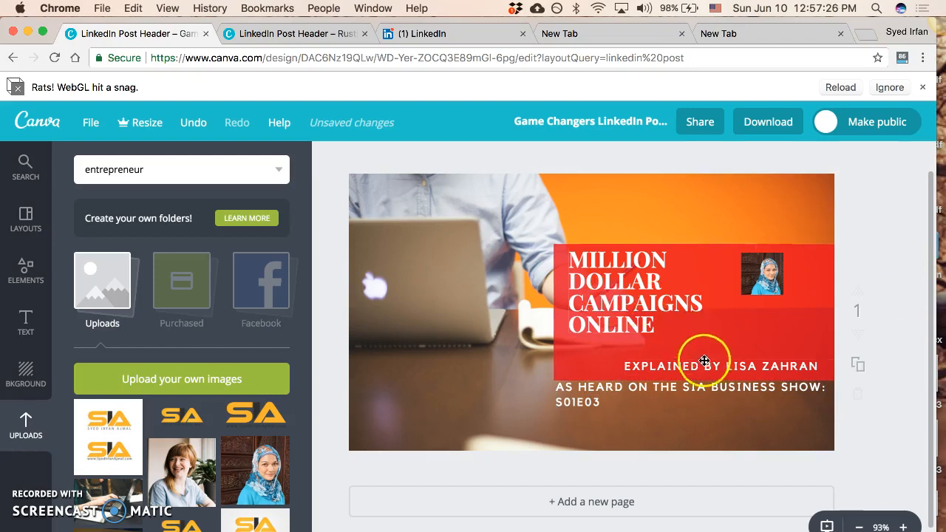
# Step: Move the portrait toward the red box's right edge and place the byline beneath it, reduced to the guest's name without "EXPLAINED BY"
pyautogui.moveTo(760, 283); pyautogui.dragTo(791, 301)
pyautogui.moveTo(763, 368); pyautogui.dragTo(674, 322)
pyautogui.click(721, 330)
pyautogui.press('BackSpace')
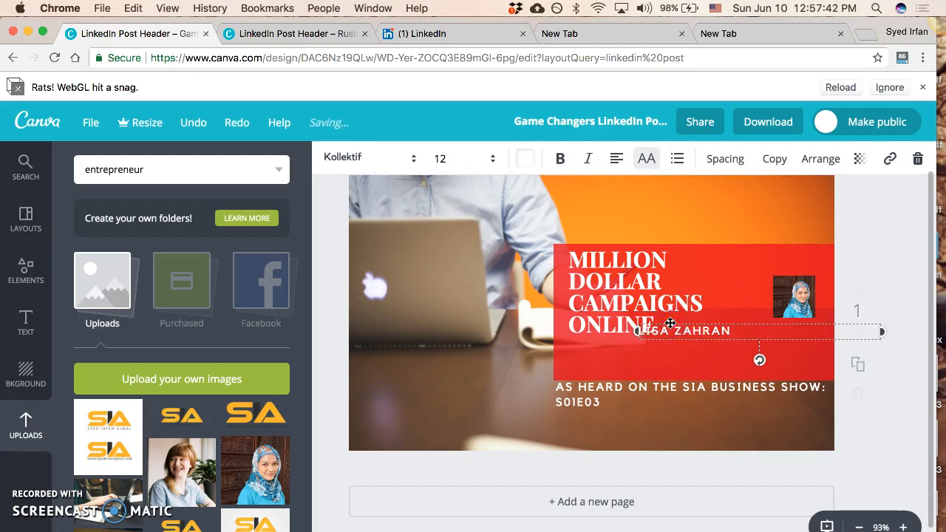
pyautogui.click(599, 347)
pyautogui.moveTo(668, 337); pyautogui.dragTo(745, 341)
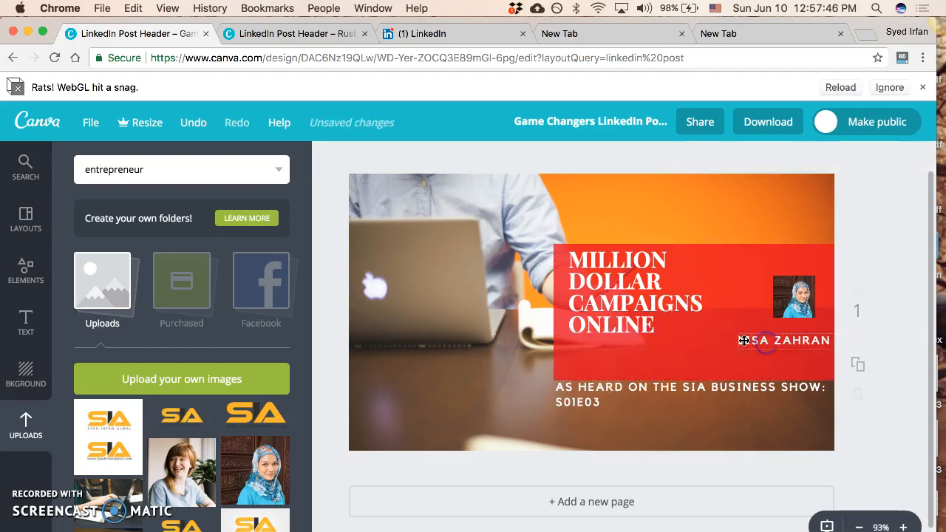
# Step: Add "BY" before the guest's name and shift the line slightly up and left beneath the portrait
pyautogui.doubleClick(742, 341)
pyautogui.write('BY')
pyautogui.click(743, 341)
pyautogui.click(682, 341)
pyautogui.click(650, 326)
pyautogui.moveTo(763, 339)
pyautogui.mouseDown()
pyautogui.moveTo(783, 338)
pyautogui.moveTo(754, 337)
pyautogui.mouseUp()
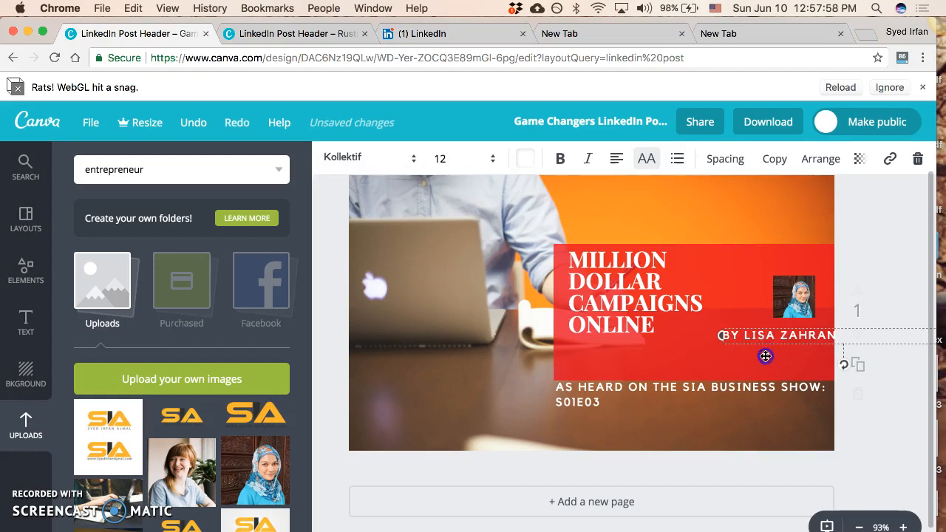
pyautogui.click(870, 220)
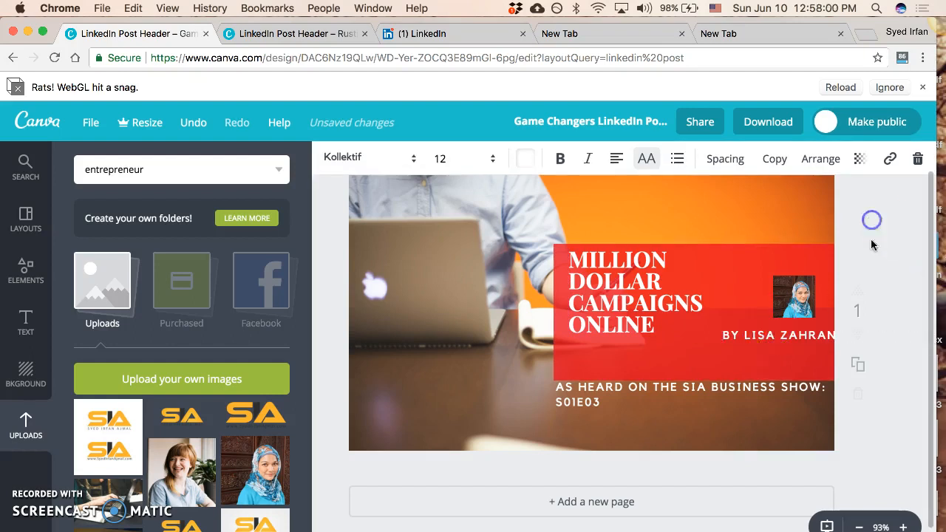
# Step: Move the portrait left, then split the byline into three lines and place it directly beneath, aligned to the portrait's left edge
pyautogui.moveTo(776, 291); pyautogui.dragTo(746, 283)
pyautogui.click(790, 336)
pyautogui.click(785, 334)
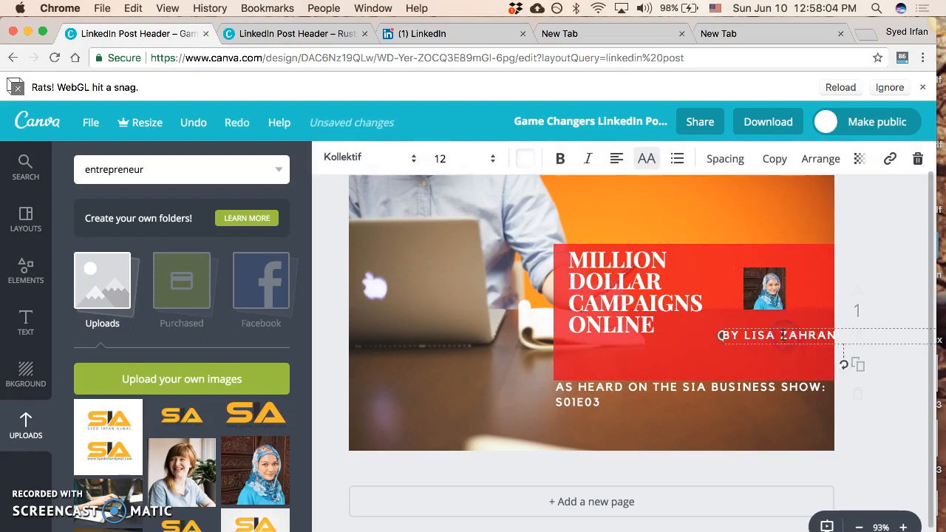
pyautogui.press('Return')
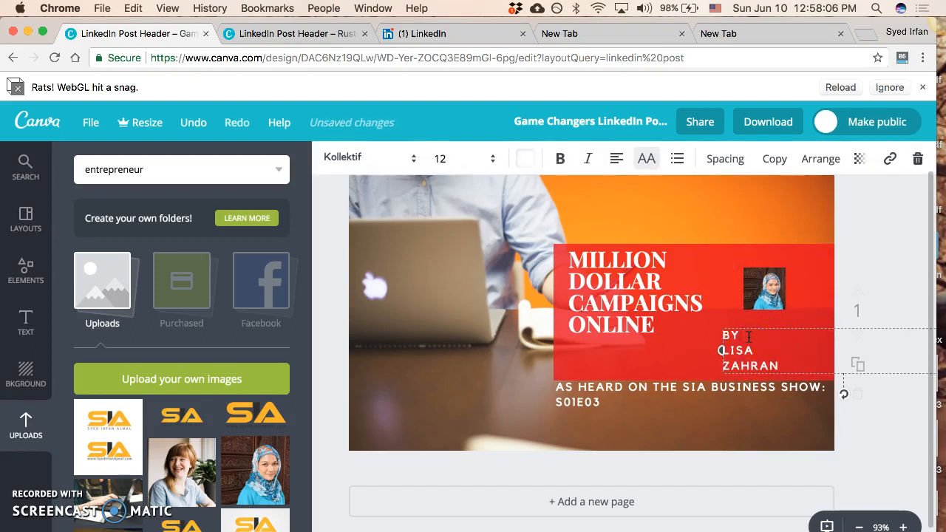
pyautogui.click(883, 263)
pyautogui.moveTo(789, 353); pyautogui.dragTo(759, 341)
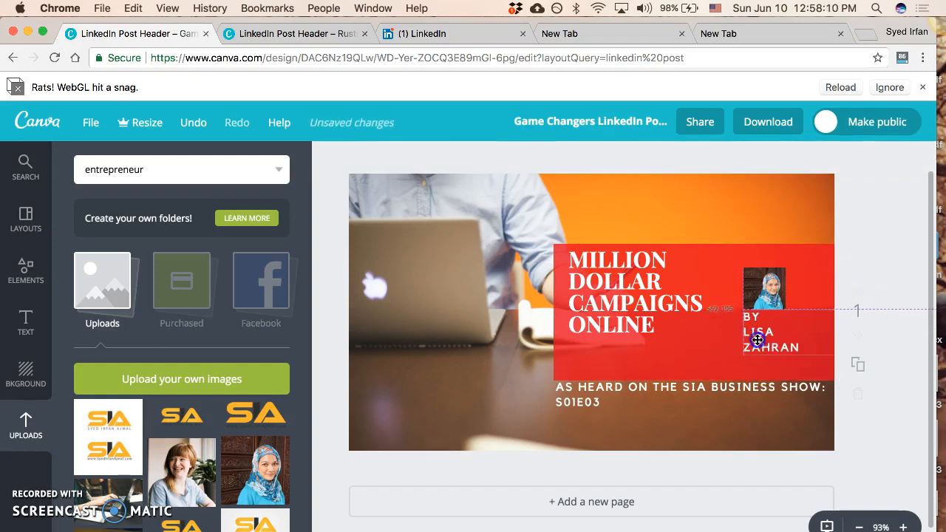
# Step: Move the portrait back near the red box's right edge and place the three-line byline at its lower left
pyautogui.moveTo(763, 287); pyautogui.dragTo(804, 293)
pyautogui.moveTo(762, 337); pyautogui.dragTo(783, 337)
pyautogui.click(785, 334)
pyautogui.click(879, 231)
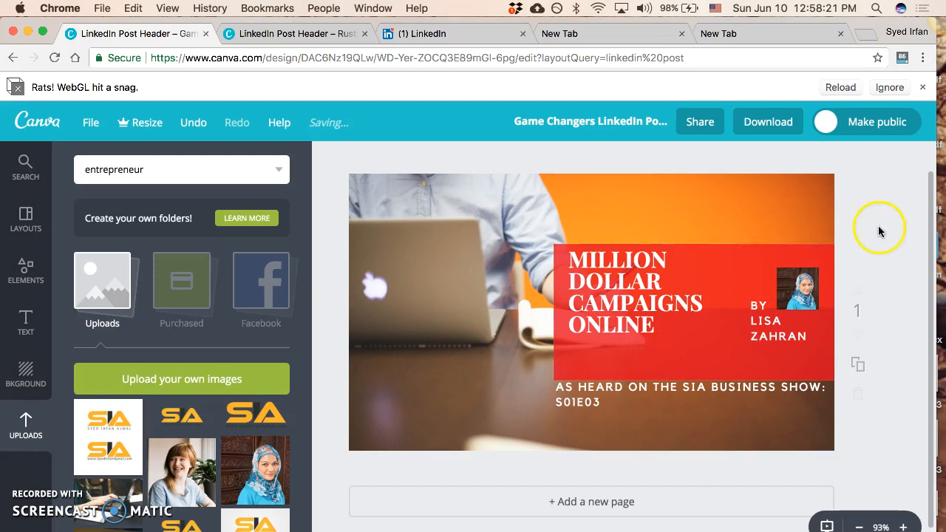
pyautogui.click(660, 392)
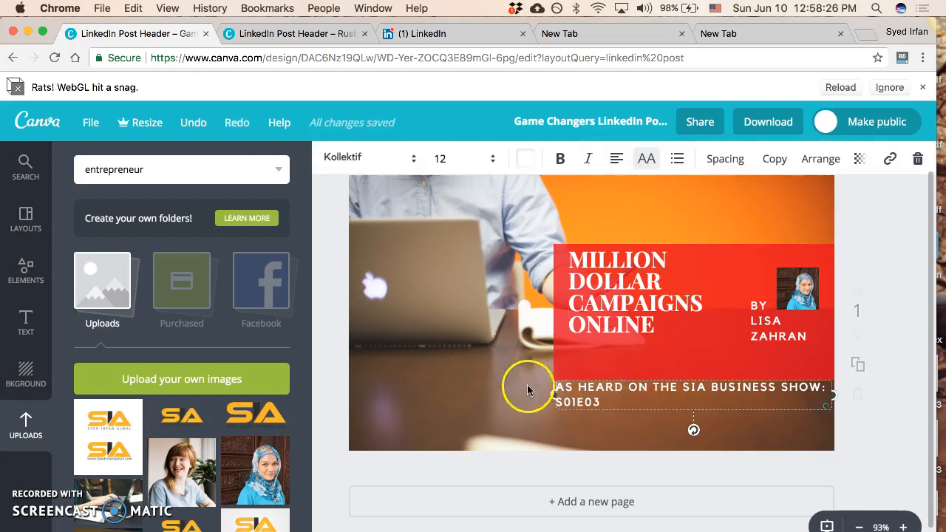
pyautogui.click(629, 398)
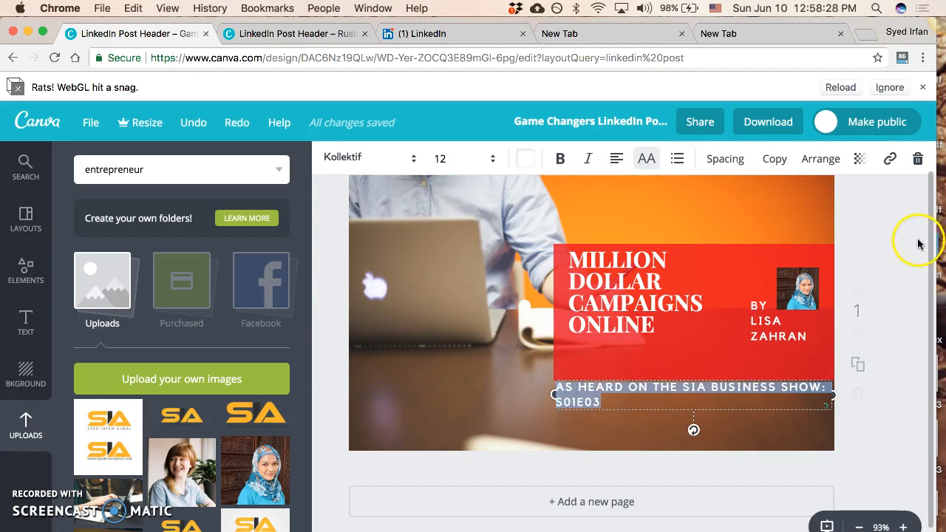
pyautogui.click(881, 226)
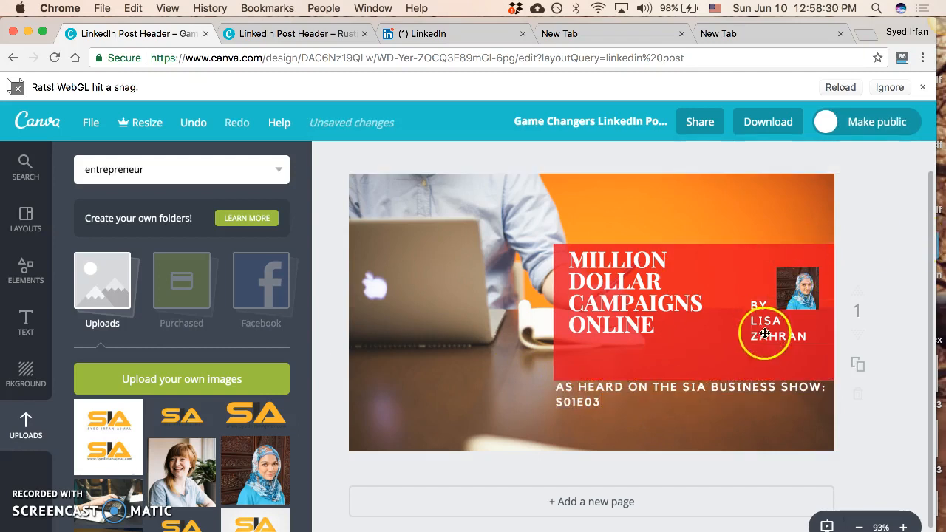
pyautogui.click(701, 273)
pyautogui.click(754, 256)
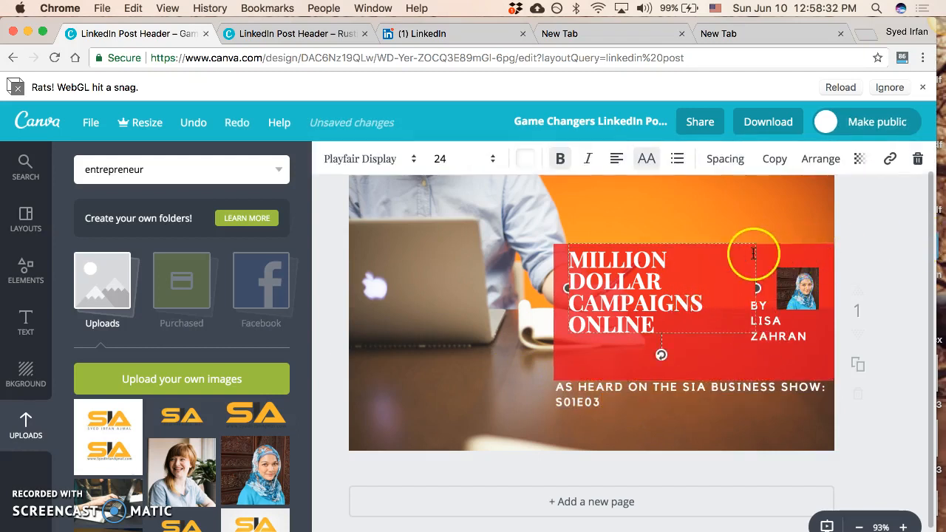
pyautogui.click(794, 252)
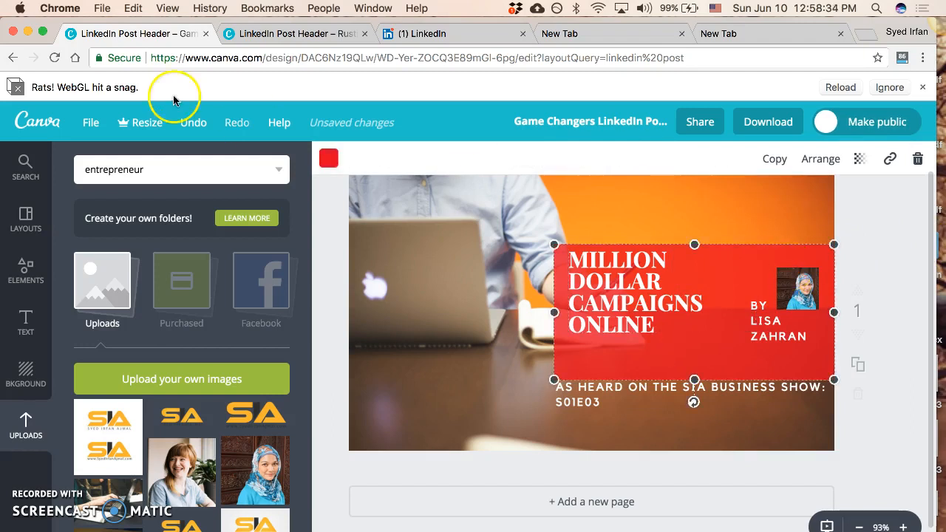
pyautogui.click(879, 233)
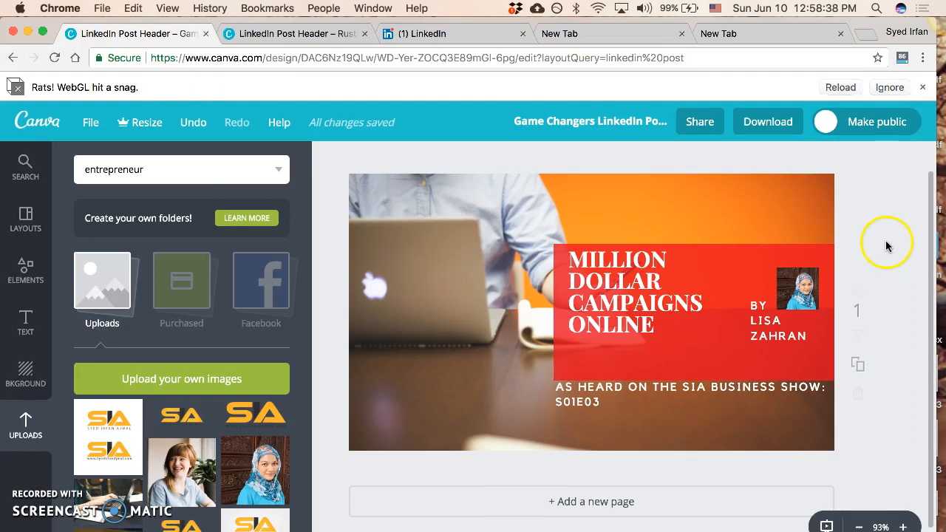